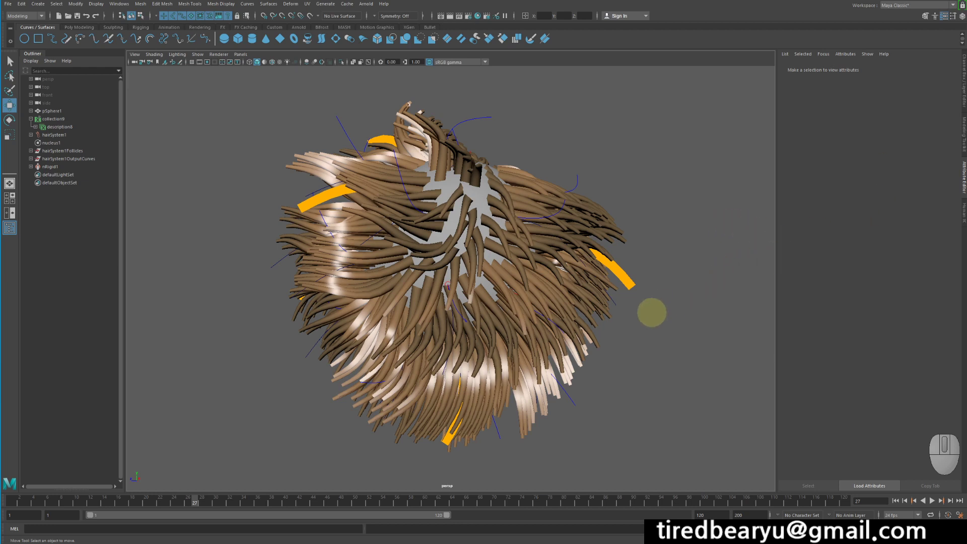
Lighten the Root Color and Tip Color of the hair description's Hair Physical Shader.
{"action": "key", "text": "alt"}
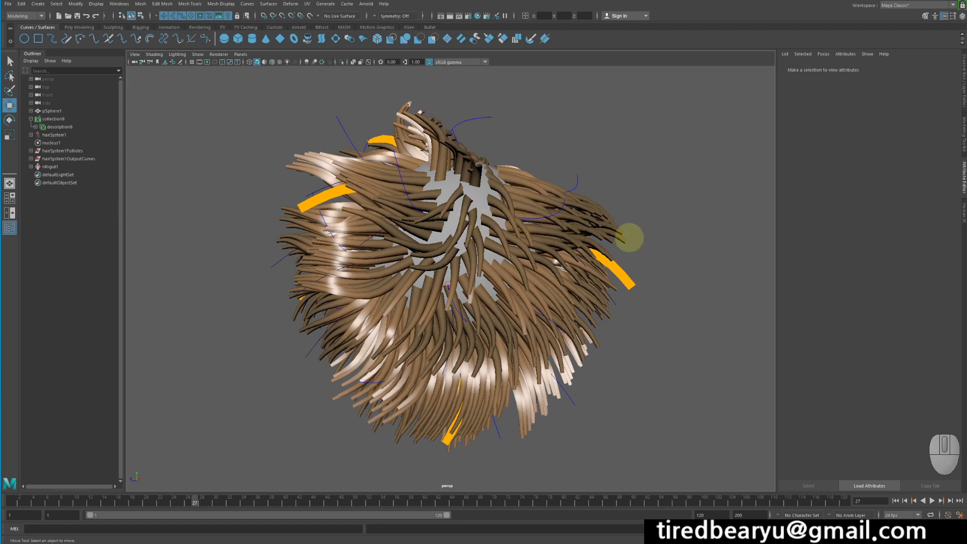
{"action": "mouse_move", "coordinate": [630, 238]}
{"action": "left_mouse_down", "text": "alt"}
{"action": "mouse_move", "coordinate": [621, 253]}
{"action": "mouse_move", "coordinate": [642, 234]}
{"action": "mouse_move", "coordinate": [572, 274]}
{"action": "mouse_move", "coordinate": [614, 264]}
{"action": "mouse_move", "coordinate": [624, 242]}
{"action": "left_mouse_up", "text": "alt"}
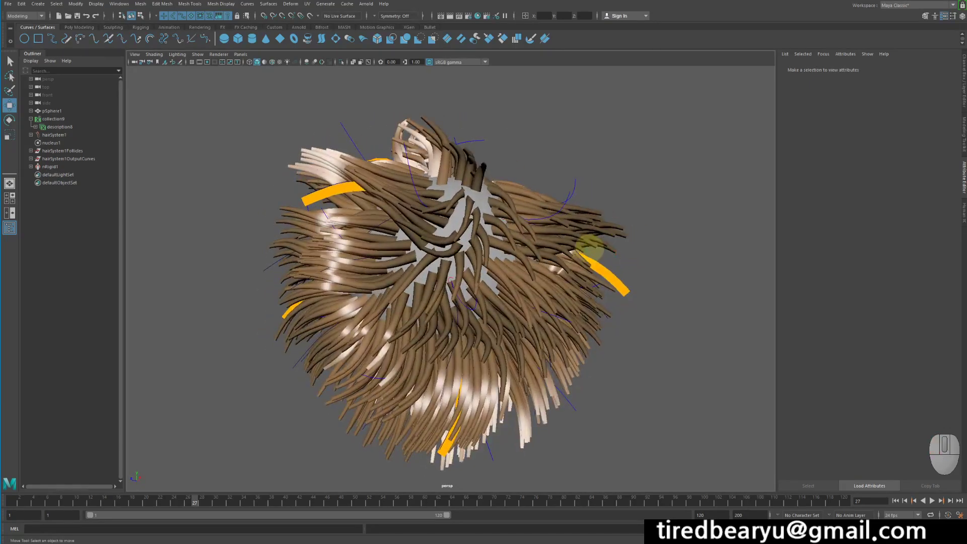
{"action": "left_click_drag", "start_coordinate": [641, 285], "coordinate": [640, 270], "text": "alt"}
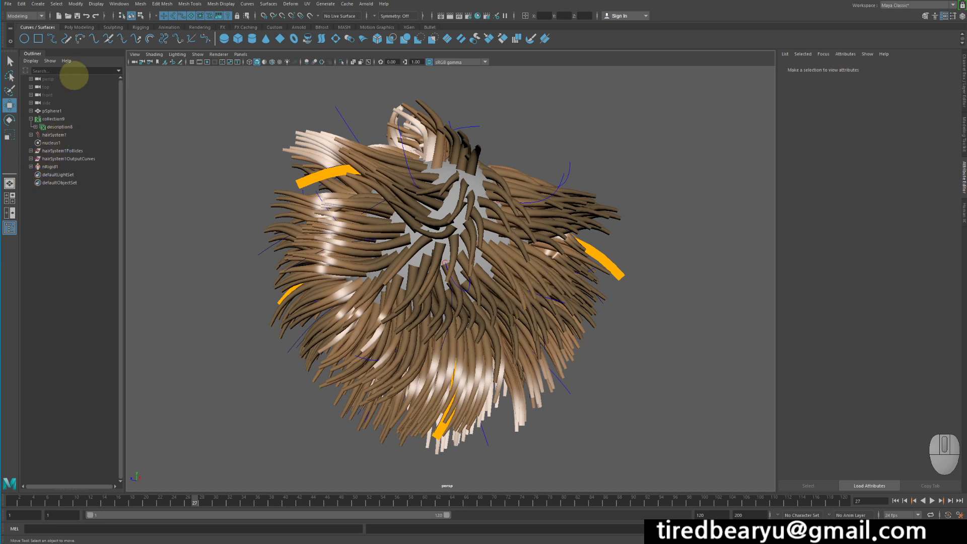
{"action": "left_click", "coordinate": [54, 119]}
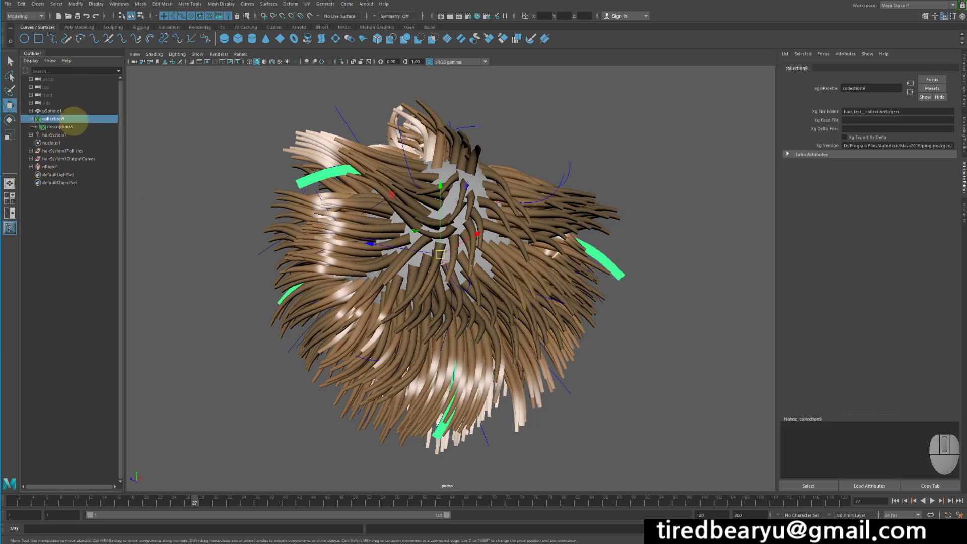
{"action": "left_click", "coordinate": [74, 127]}
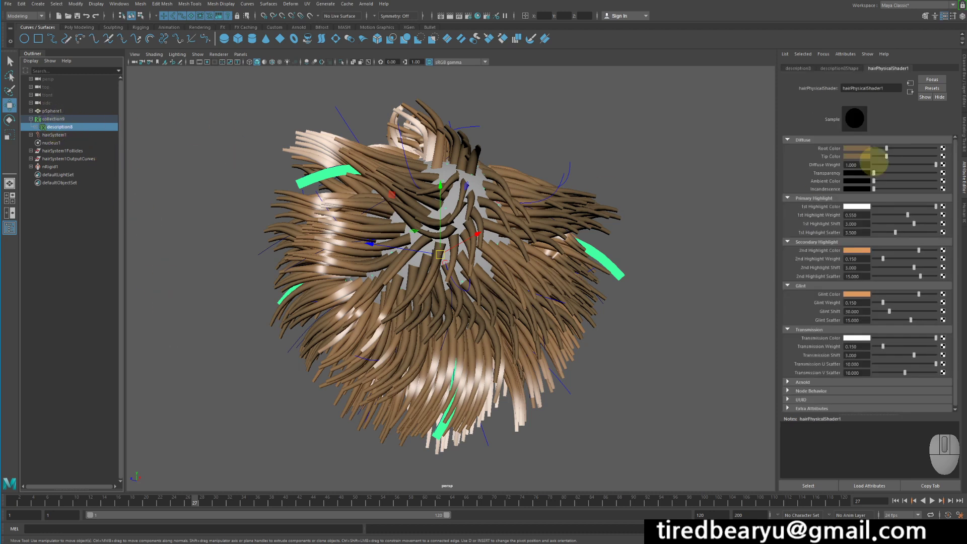
{"action": "left_click", "coordinate": [837, 68]}
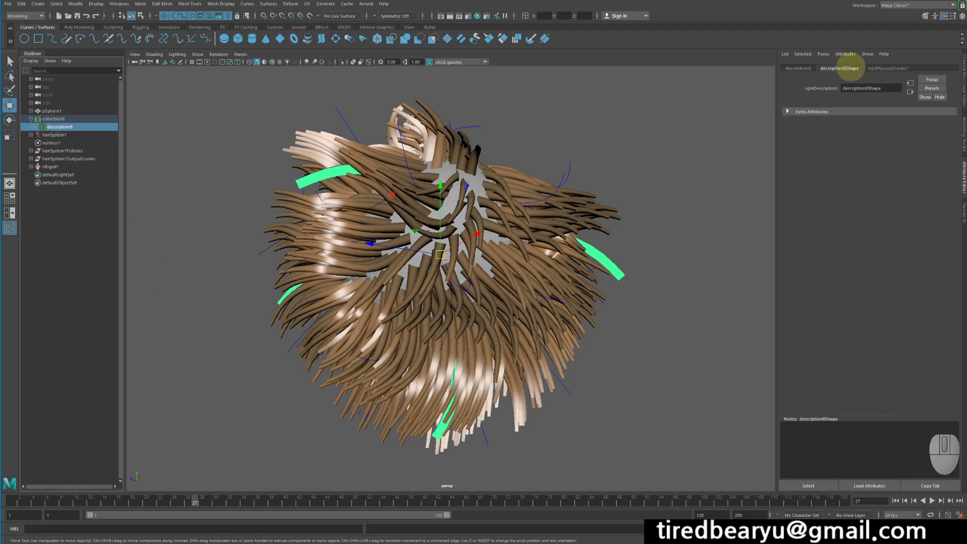
{"action": "left_click", "coordinate": [889, 68]}
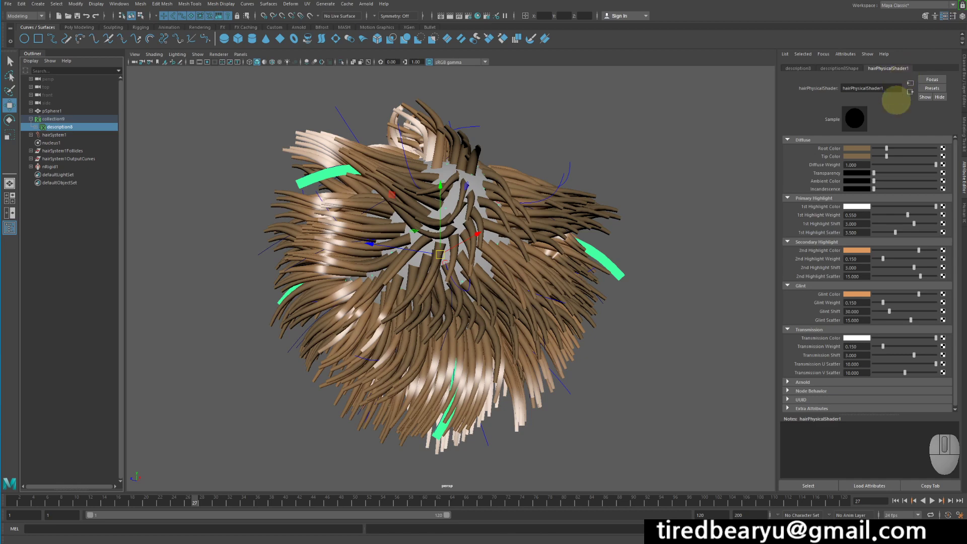
{"action": "mouse_move", "coordinate": [887, 148]}
{"action": "left_mouse_down"}
{"action": "mouse_move", "coordinate": [944, 153]}
{"action": "mouse_move", "coordinate": [892, 157]}
{"action": "left_mouse_up"}
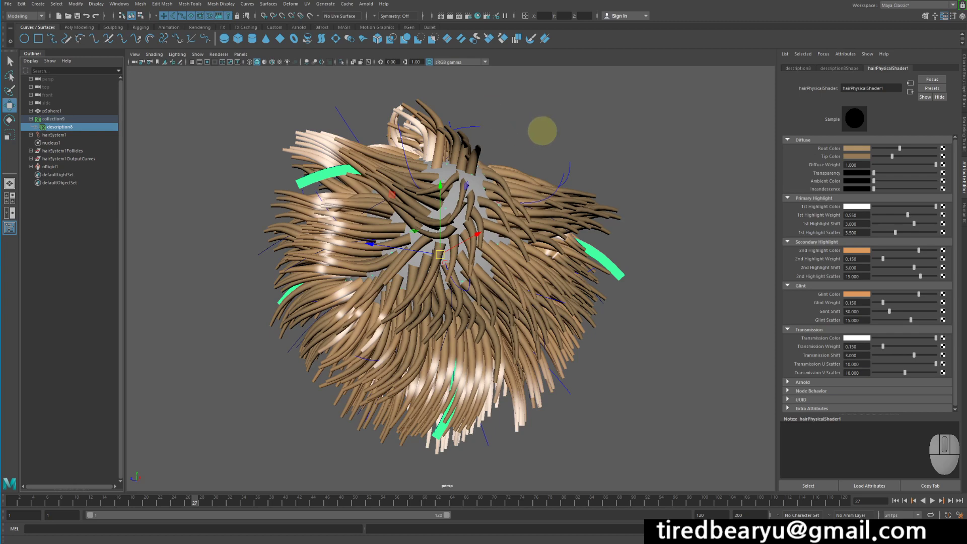
Test-render the current frame with the Arnold Renderer and with Maya Software, and close the render window.
{"action": "left_click", "coordinate": [450, 15]}
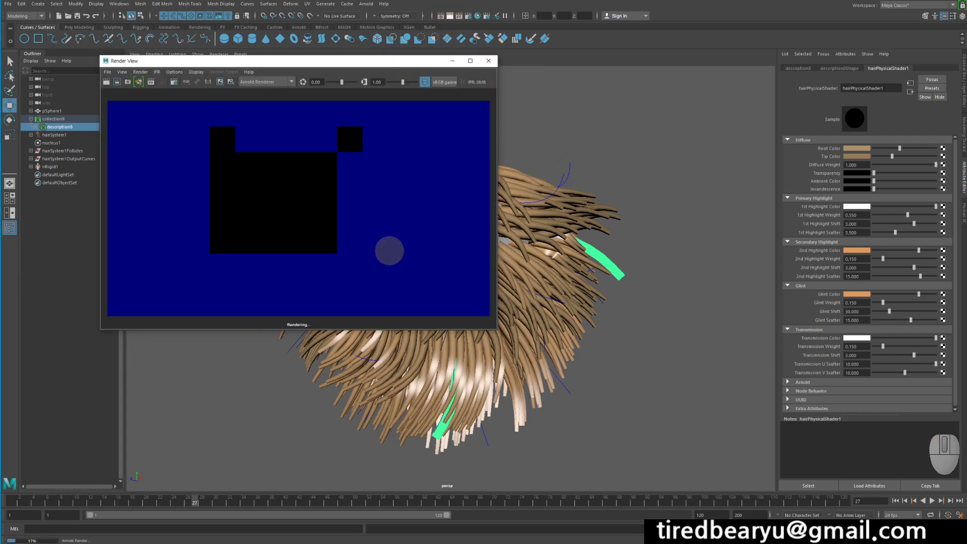
{"action": "left_click", "coordinate": [278, 82]}
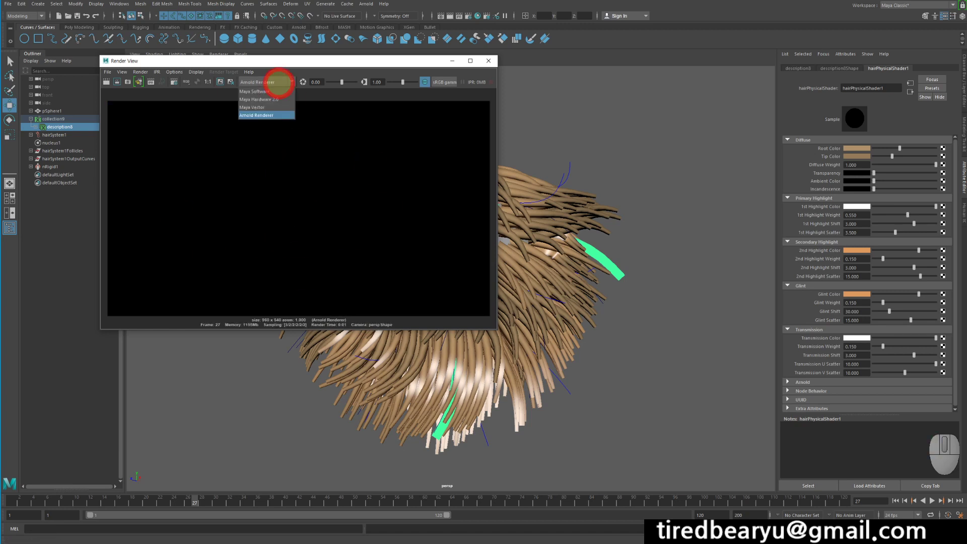
{"action": "left_click", "coordinate": [272, 91]}
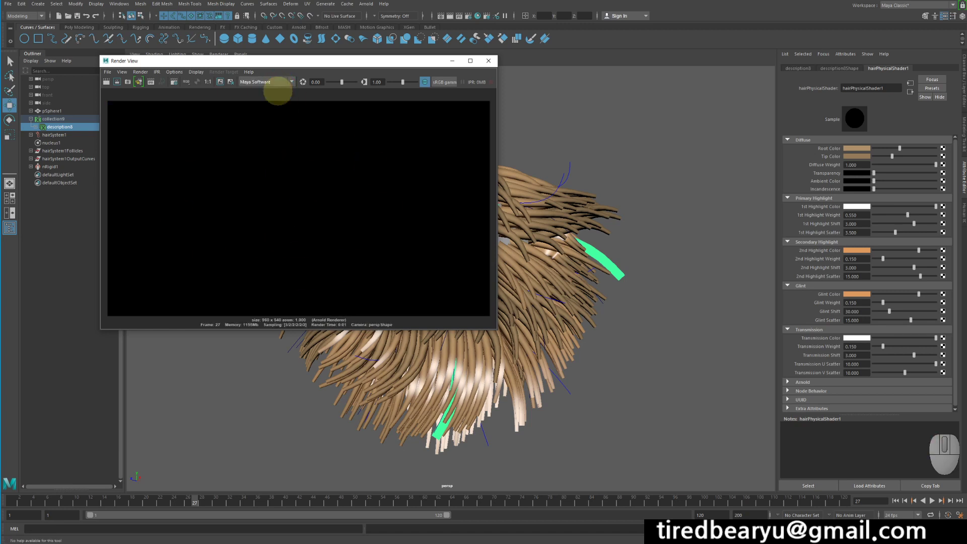
{"action": "left_click", "coordinate": [106, 81]}
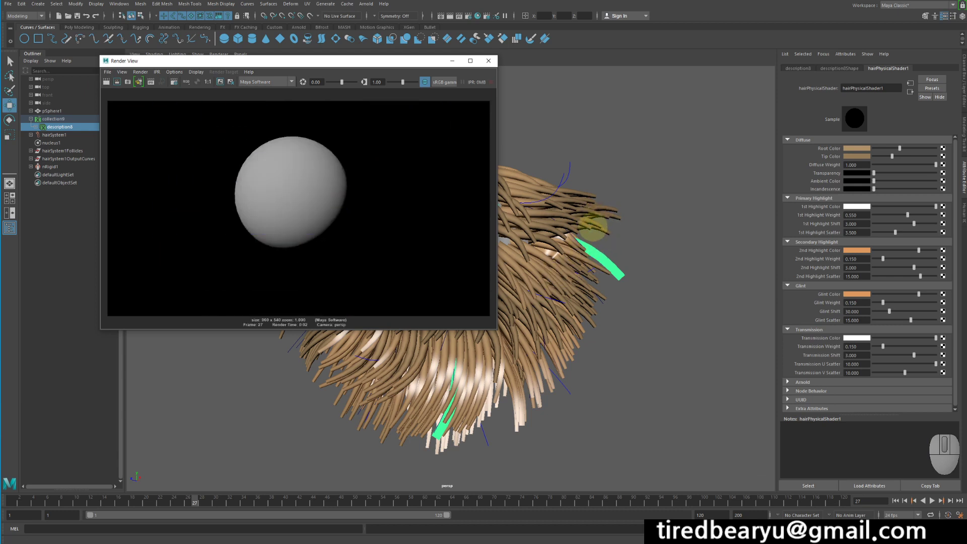
{"action": "left_click", "coordinate": [488, 61]}
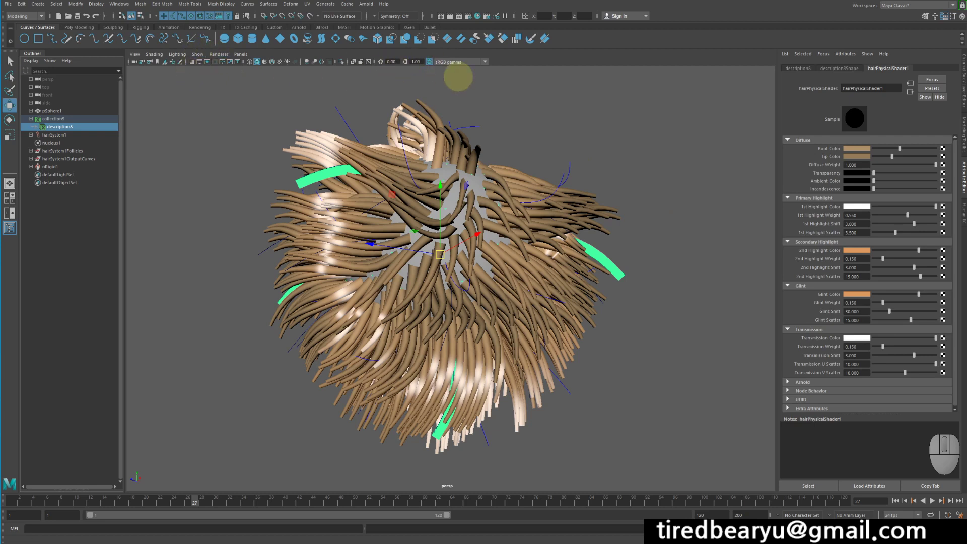
Add an Arnold Skydome Light to the scene.
{"action": "left_click", "coordinate": [366, 4]}
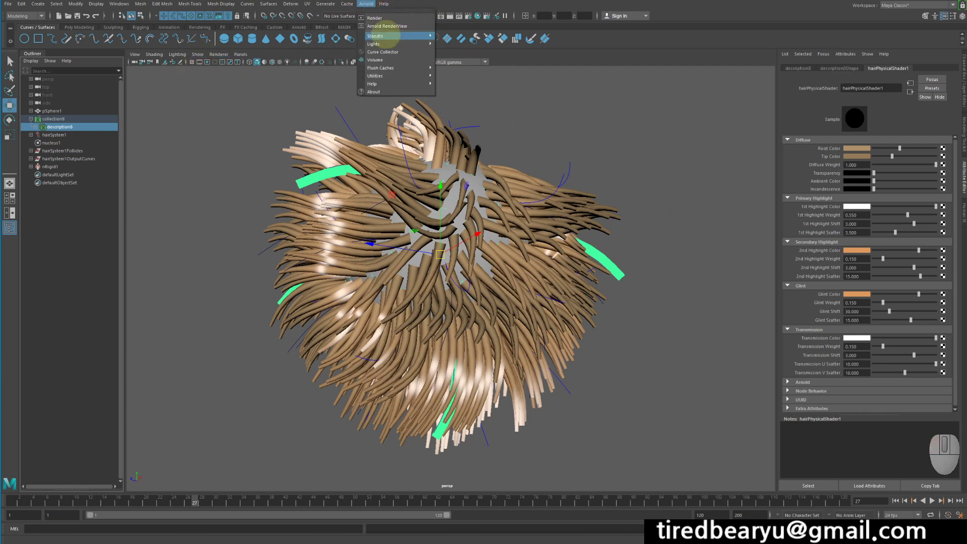
{"action": "mouse_move", "coordinate": [393, 44]}
{"action": "left_click", "coordinate": [494, 58]}
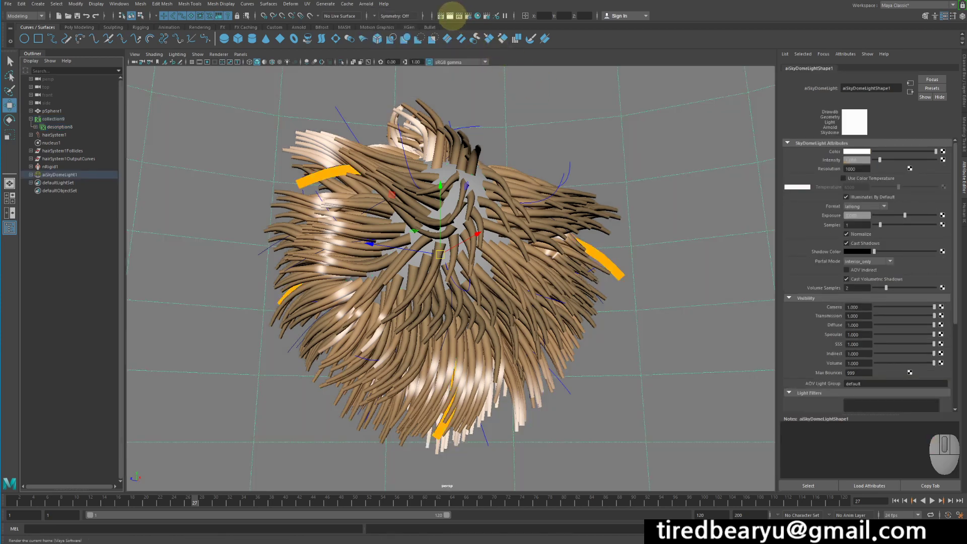
Render the skydome-lit frame with Maya Software and with the Arnold Renderer, and close the render window.
{"action": "left_click", "coordinate": [450, 15]}
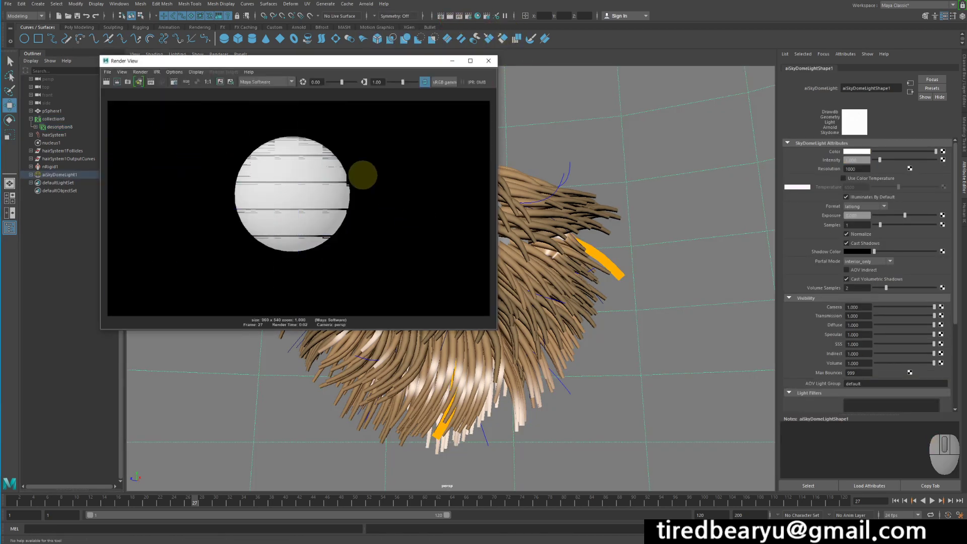
{"action": "left_click", "coordinate": [264, 82]}
{"action": "left_click", "coordinate": [267, 121]}
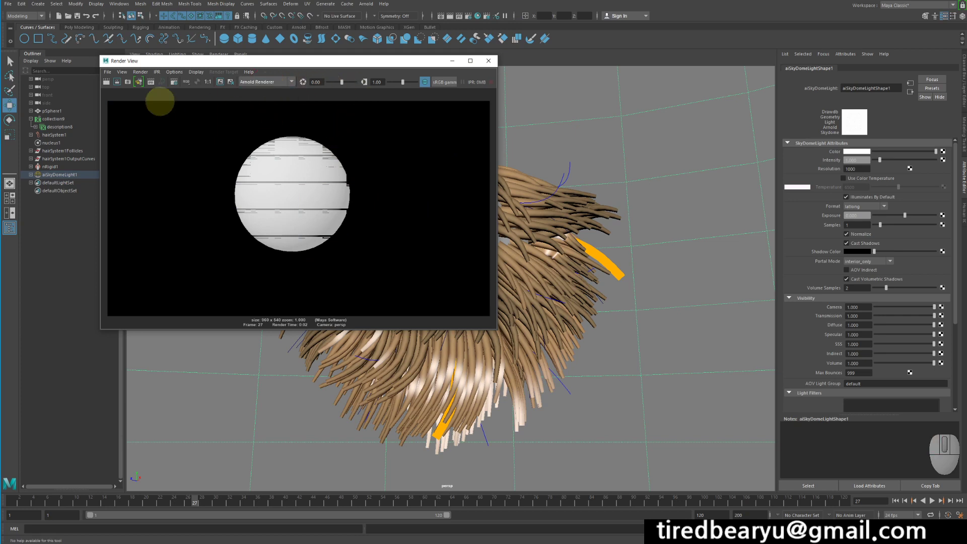
{"action": "left_click", "coordinate": [107, 82]}
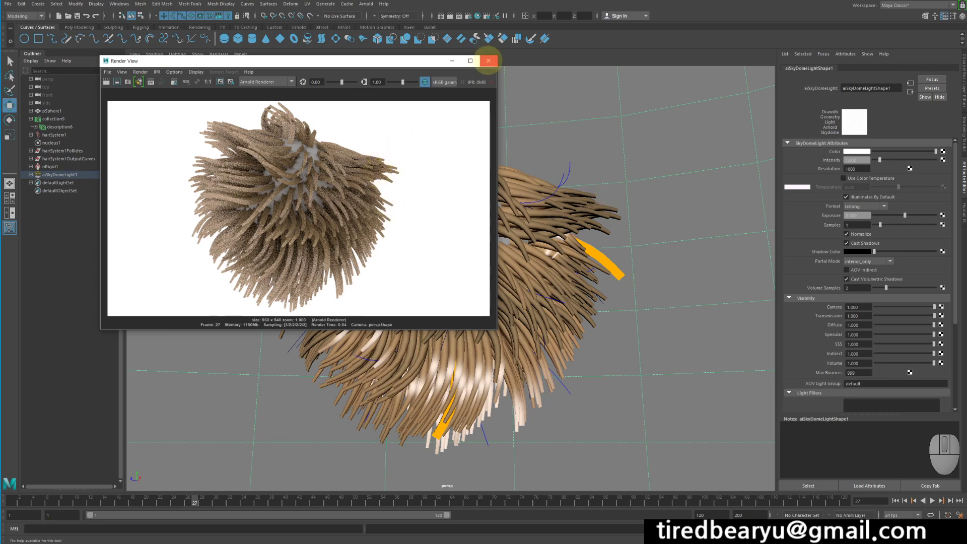
{"action": "left_click", "coordinate": [488, 60]}
Open Arnold RenderView and start a live render of the perspective view, placing the window over the upper viewport.
{"action": "left_click", "coordinate": [366, 4]}
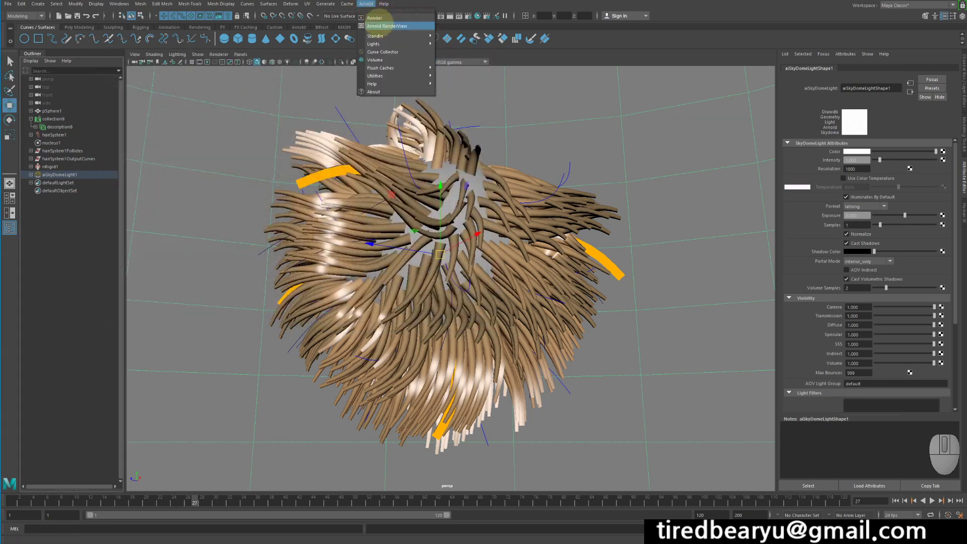
{"action": "left_click", "coordinate": [383, 20]}
{"action": "left_click_drag", "start_coordinate": [348, 59], "coordinate": [487, 43]}
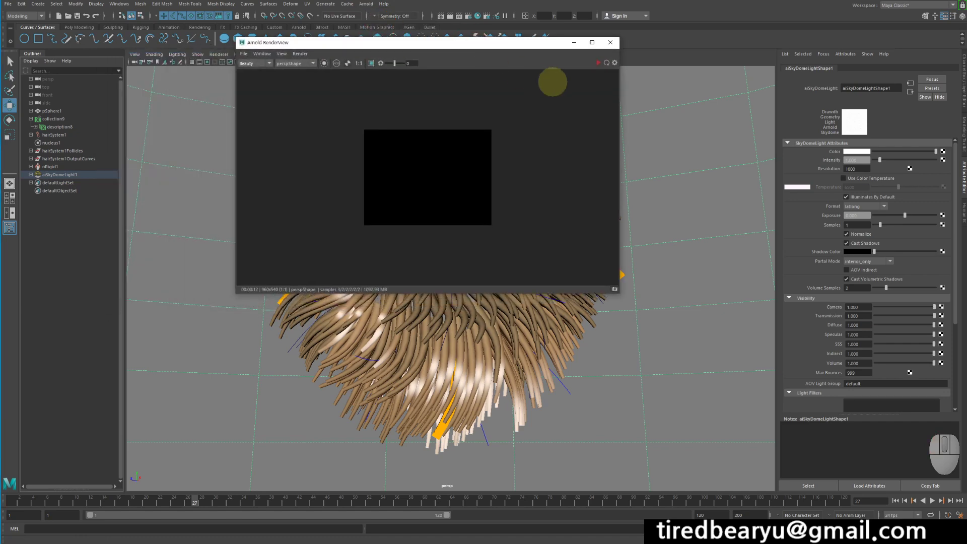
{"action": "left_click", "coordinate": [599, 62]}
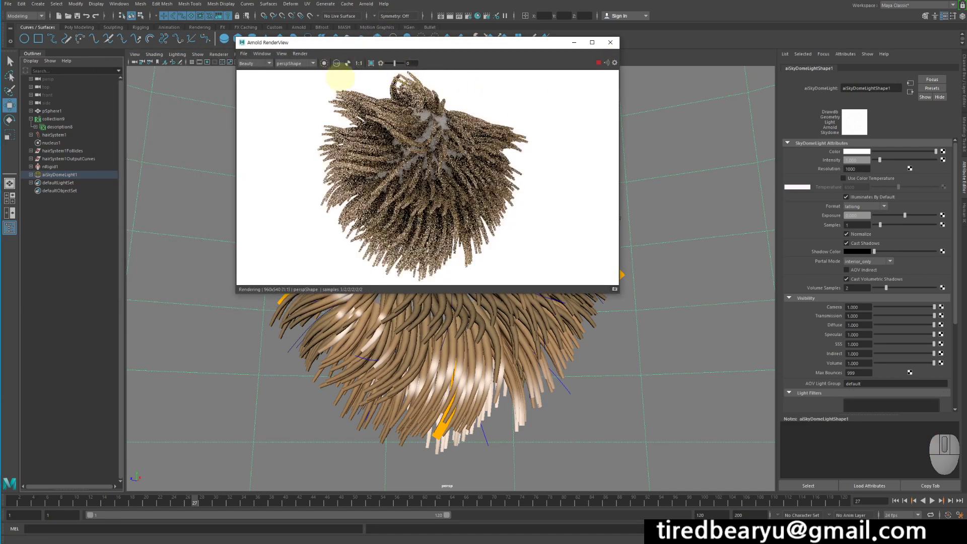
{"action": "left_click_drag", "start_coordinate": [401, 42], "coordinate": [344, 43]}
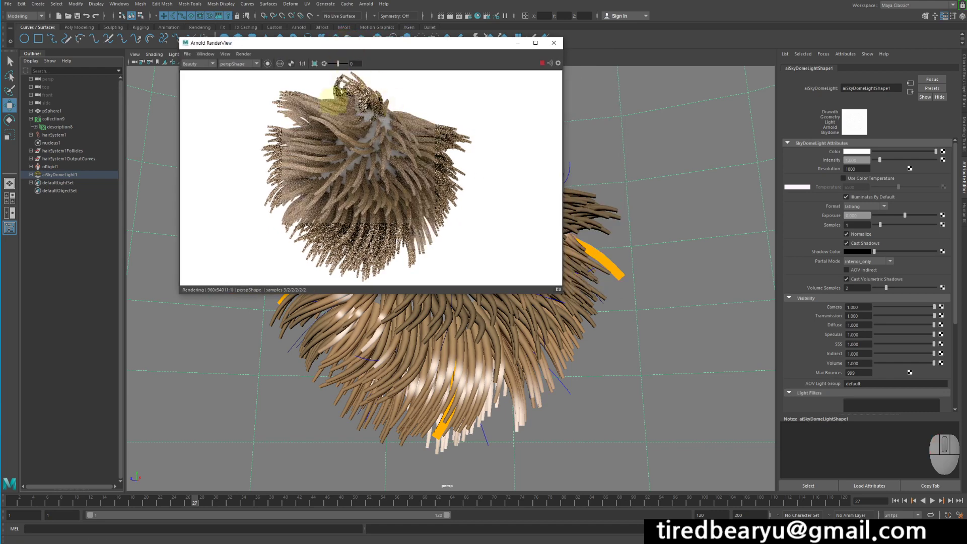
Test white Transparency and white Ambient Color on the hair description's shader in the live render, returning each to black.
{"action": "left_click", "coordinate": [61, 127]}
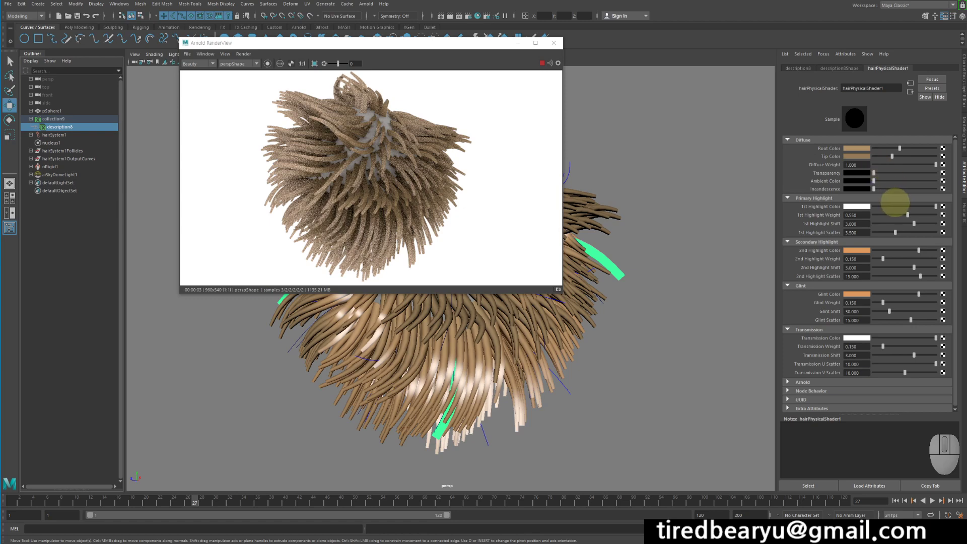
{"action": "left_click_drag", "start_coordinate": [874, 173], "coordinate": [939, 192]}
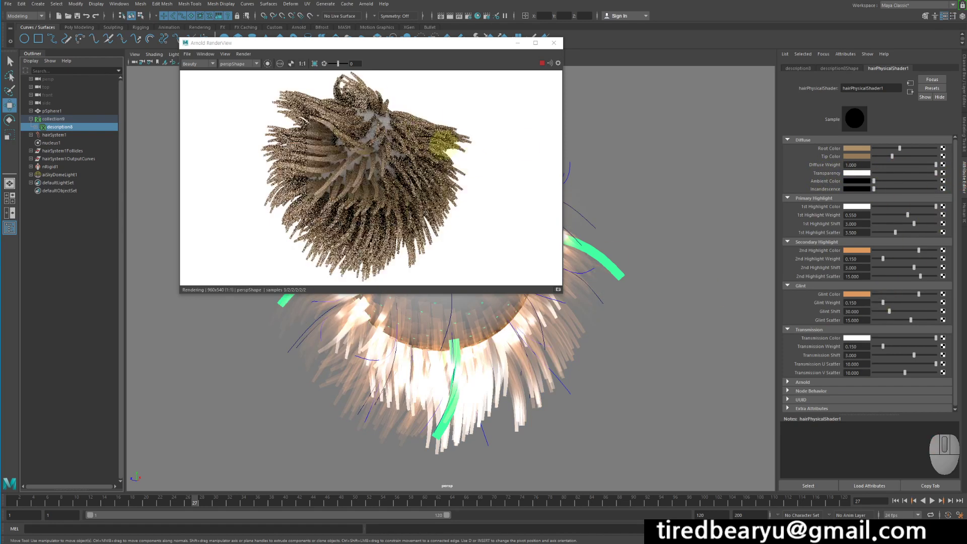
{"action": "left_click_drag", "start_coordinate": [902, 172], "coordinate": [810, 173]}
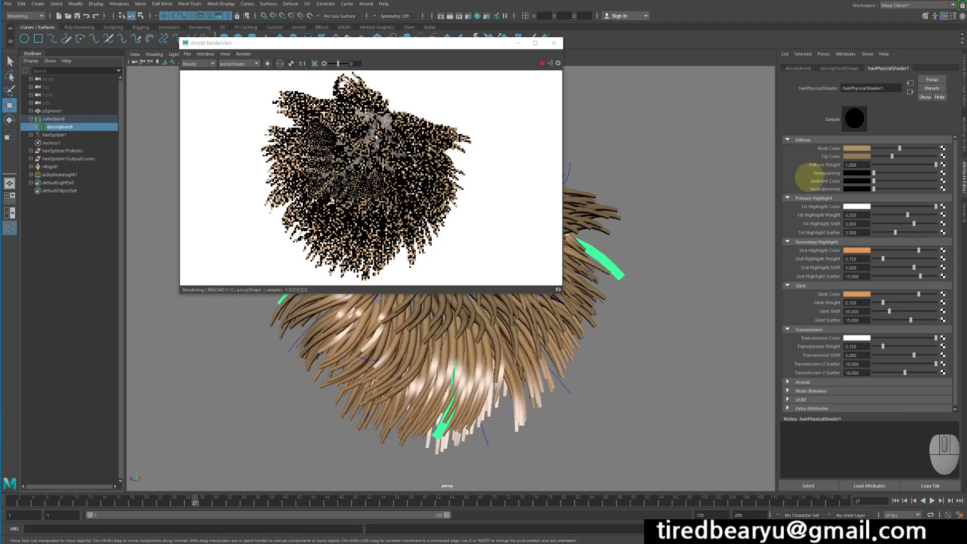
{"action": "left_click_drag", "start_coordinate": [890, 181], "coordinate": [936, 180]}
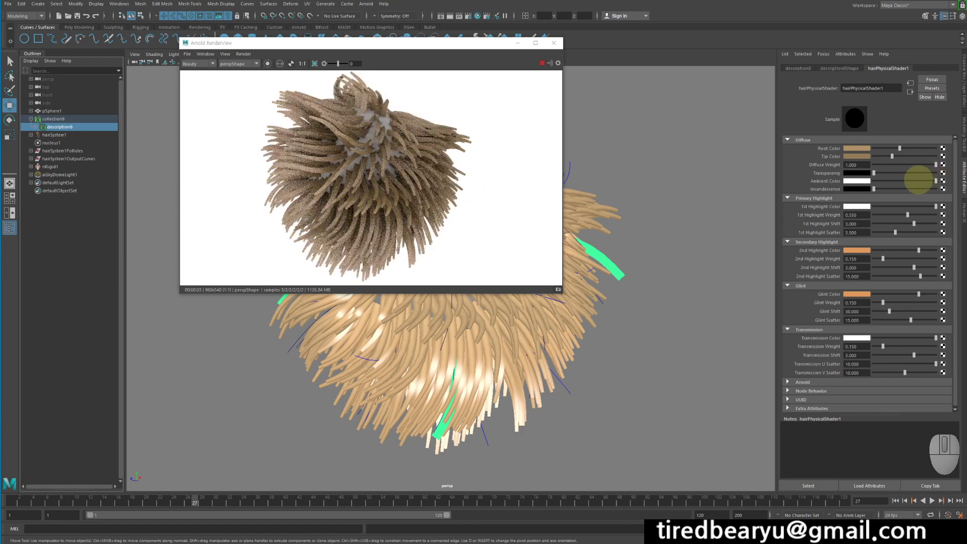
{"action": "left_click_drag", "start_coordinate": [924, 180], "coordinate": [874, 181]}
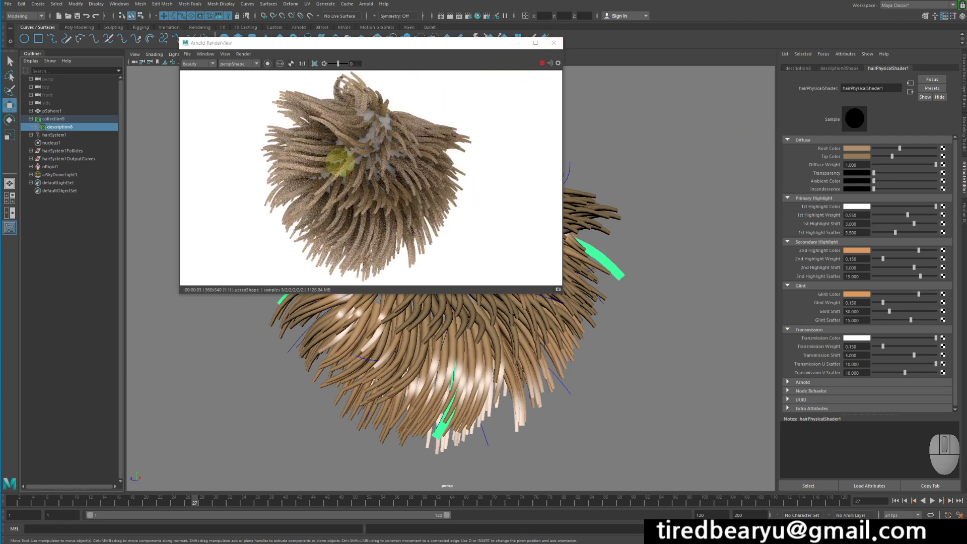
Assign a new aiStandardHair material to the hair description and show its shader attributes.
{"action": "left_click_drag", "start_coordinate": [431, 43], "coordinate": [371, 41]}
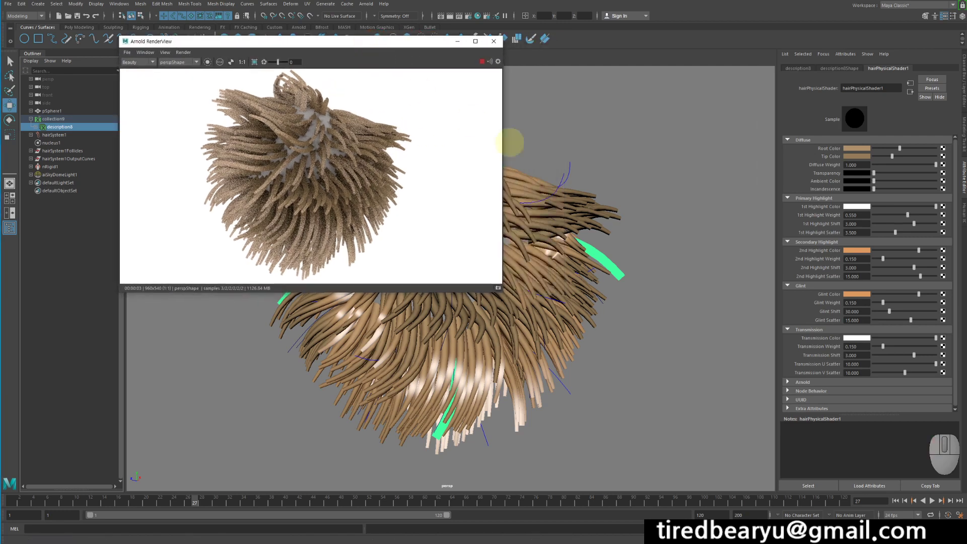
{"action": "left_click", "coordinate": [602, 199]}
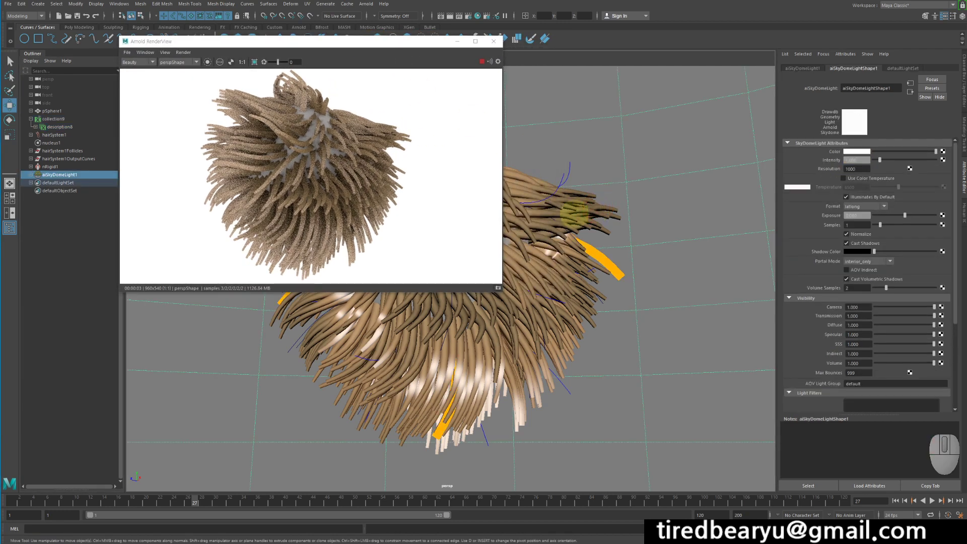
{"action": "left_click", "coordinate": [58, 127]}
{"action": "right_click", "coordinate": [664, 183]}
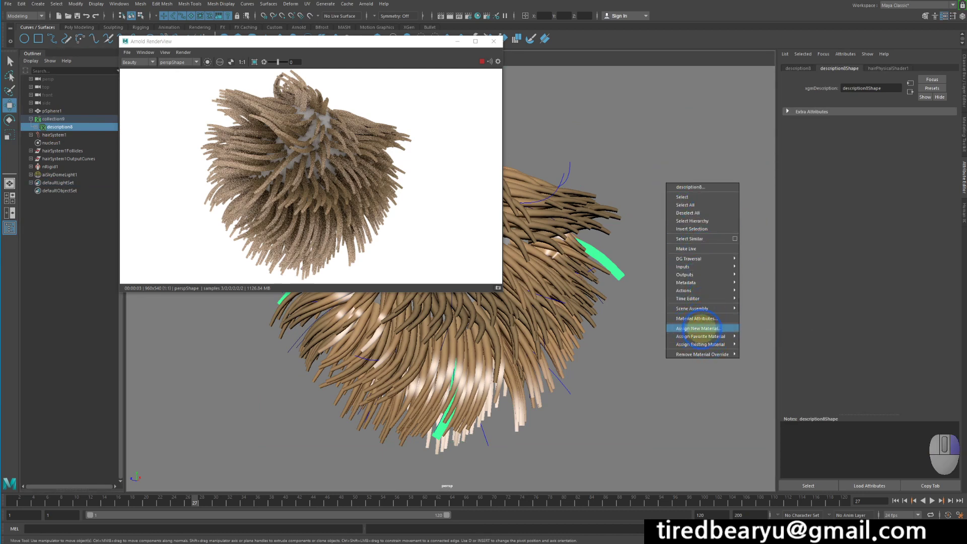
{"action": "left_click", "coordinate": [699, 328]}
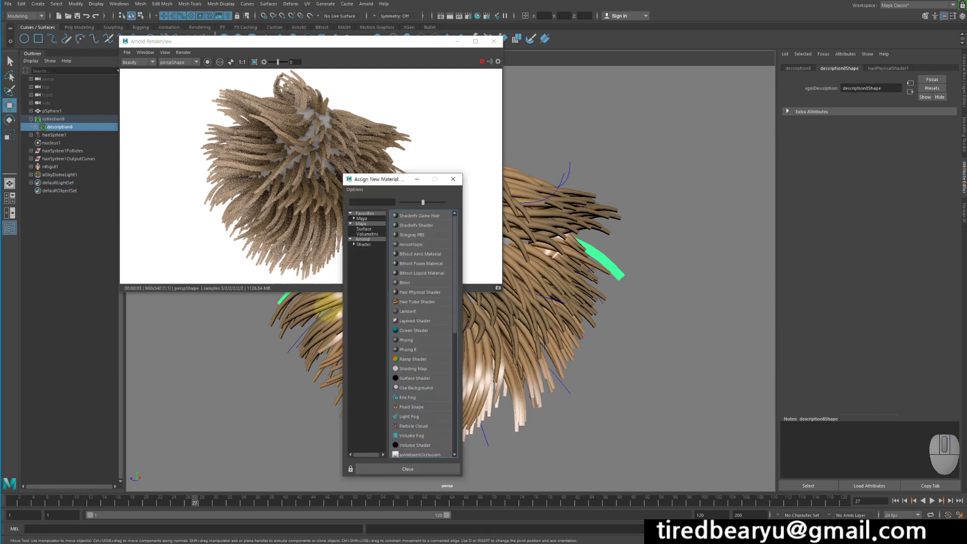
{"action": "left_click", "coordinate": [364, 245]}
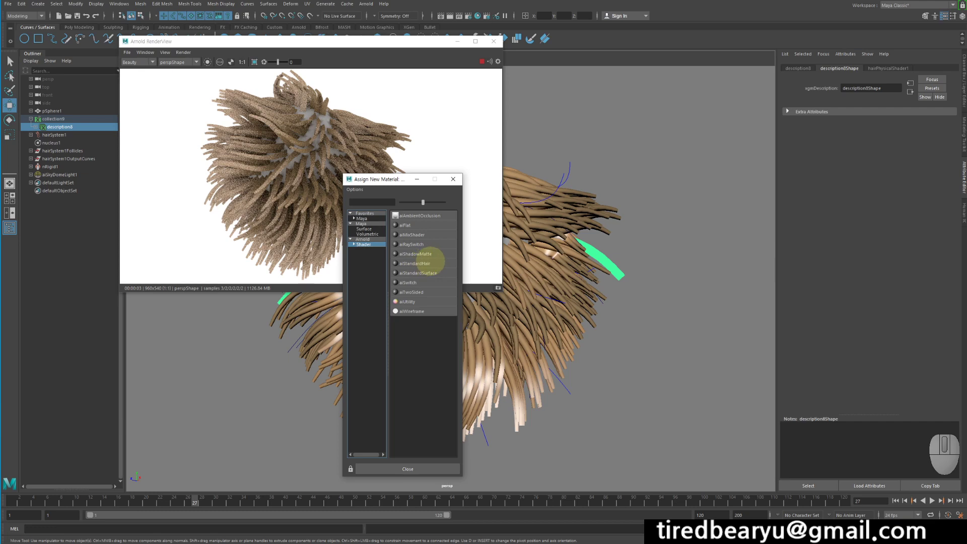
{"action": "left_click", "coordinate": [430, 262]}
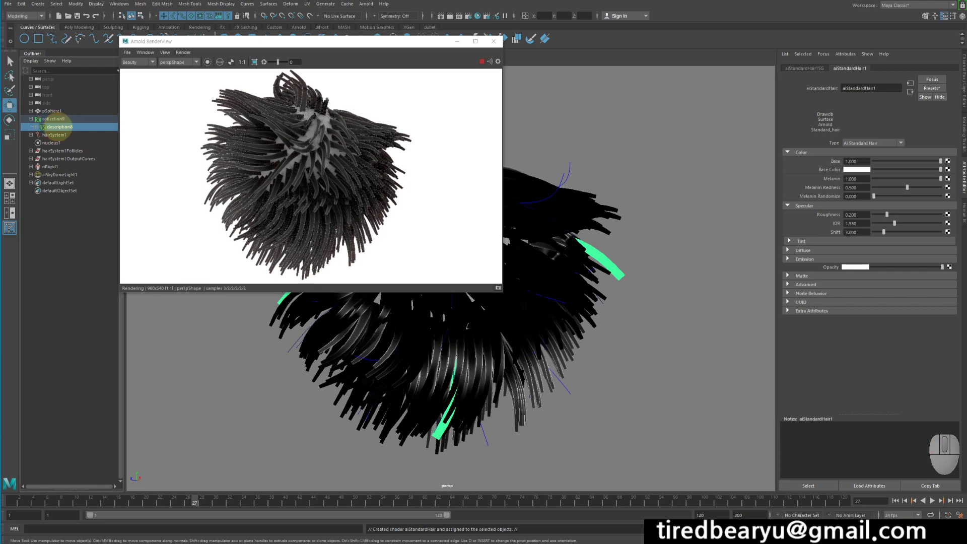
{"action": "left_click", "coordinate": [57, 128]}
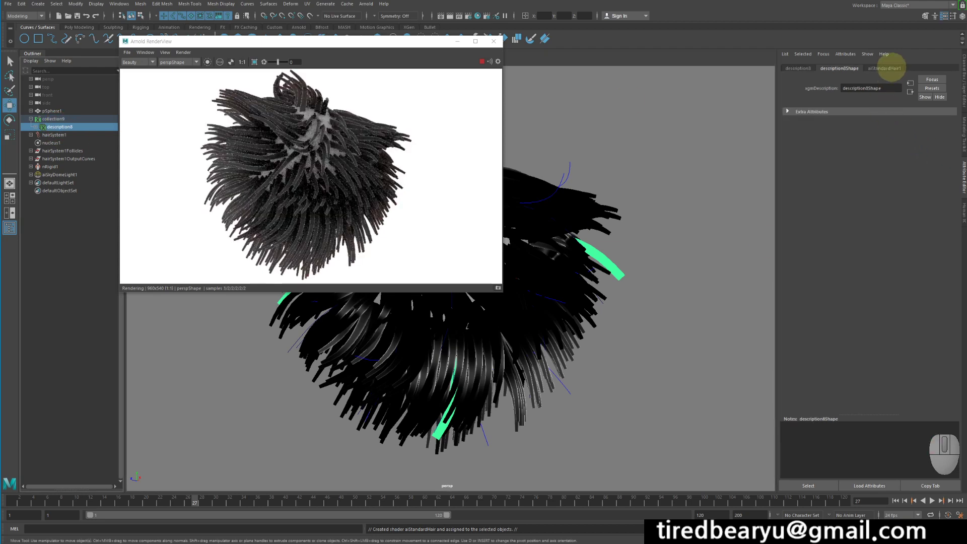
{"action": "left_click", "coordinate": [886, 68]}
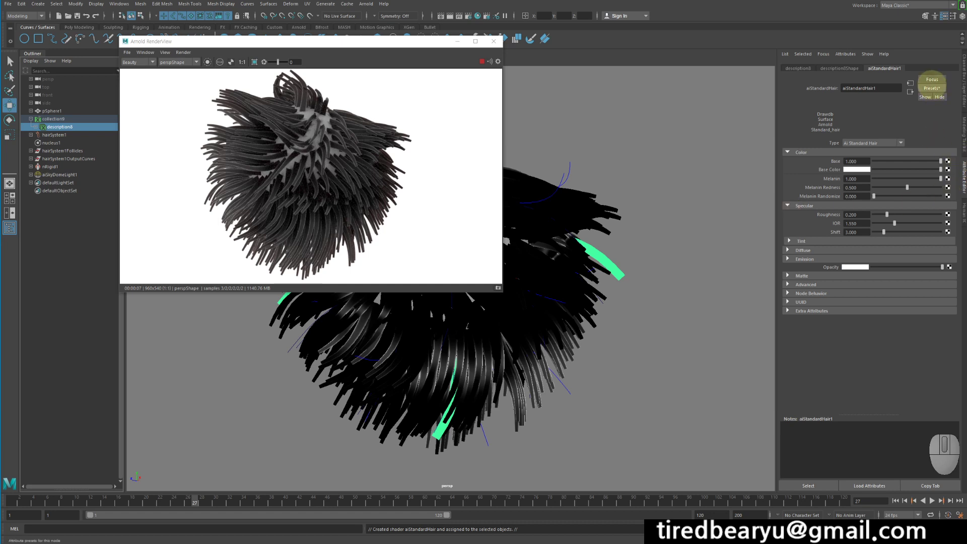
Try the Green preset on the aiStandardHair shader, and replace it with the Blonde preset.
{"action": "left_click", "coordinate": [933, 88]}
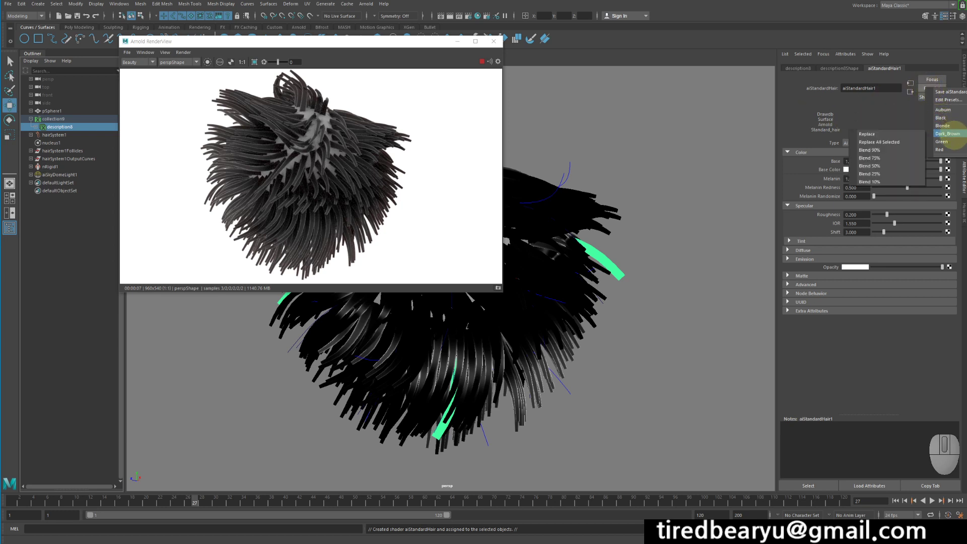
{"action": "mouse_move", "coordinate": [943, 142]}
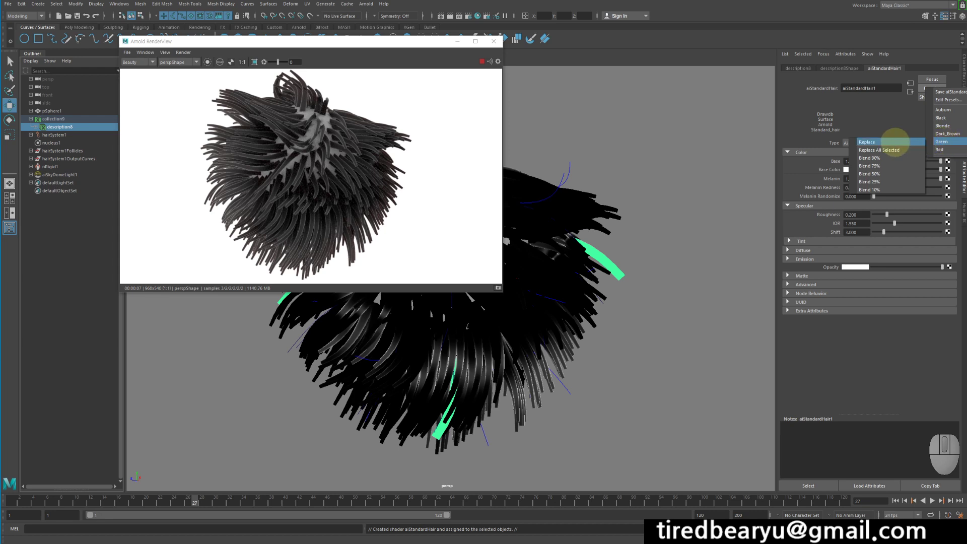
{"action": "left_click", "coordinate": [891, 142]}
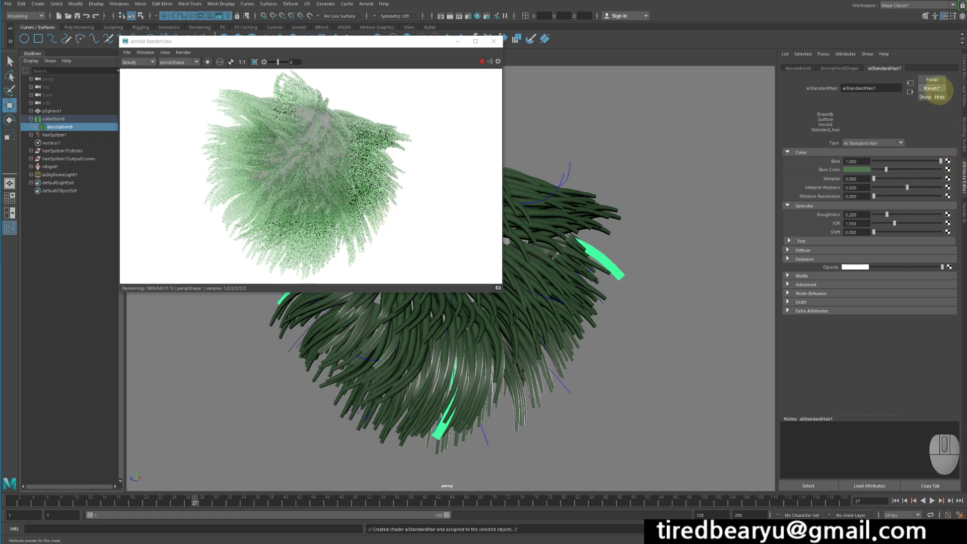
{"action": "left_click", "coordinate": [932, 88]}
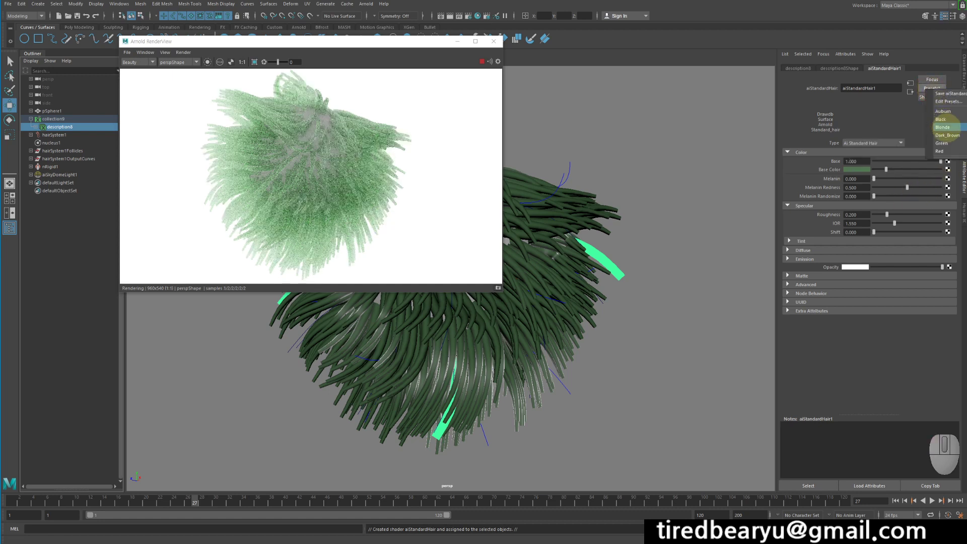
{"action": "mouse_move", "coordinate": [949, 127]}
{"action": "left_click", "coordinate": [884, 128]}
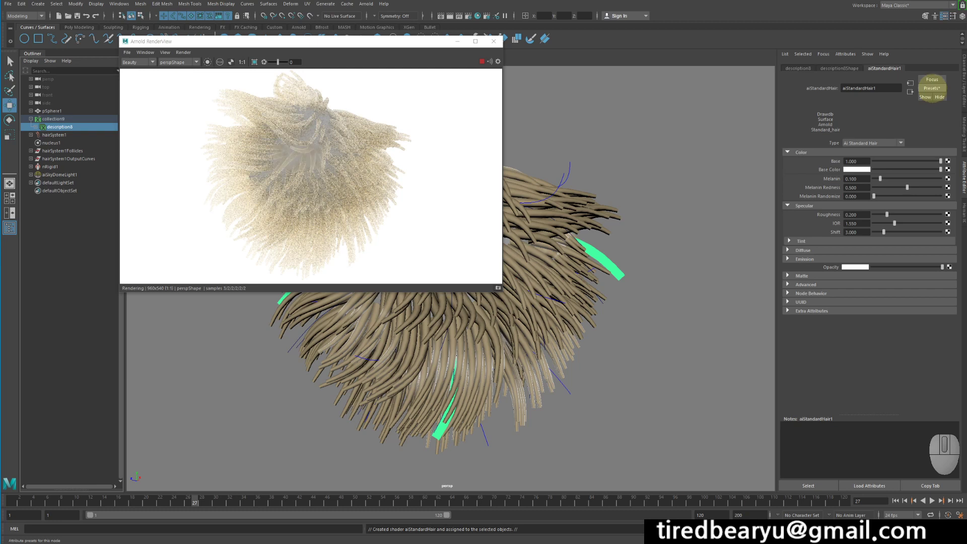
{"action": "left_click", "coordinate": [933, 88]}
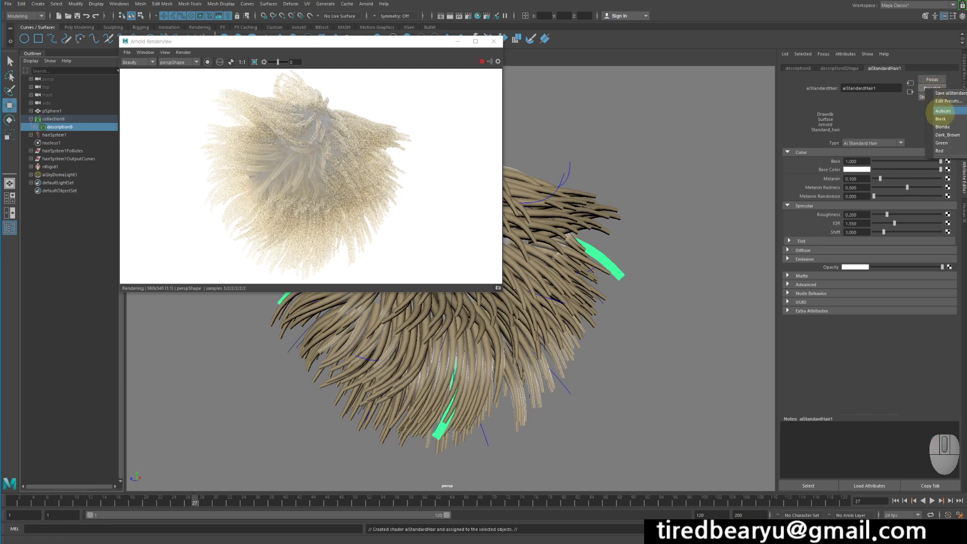
{"action": "mouse_move", "coordinate": [945, 111]}
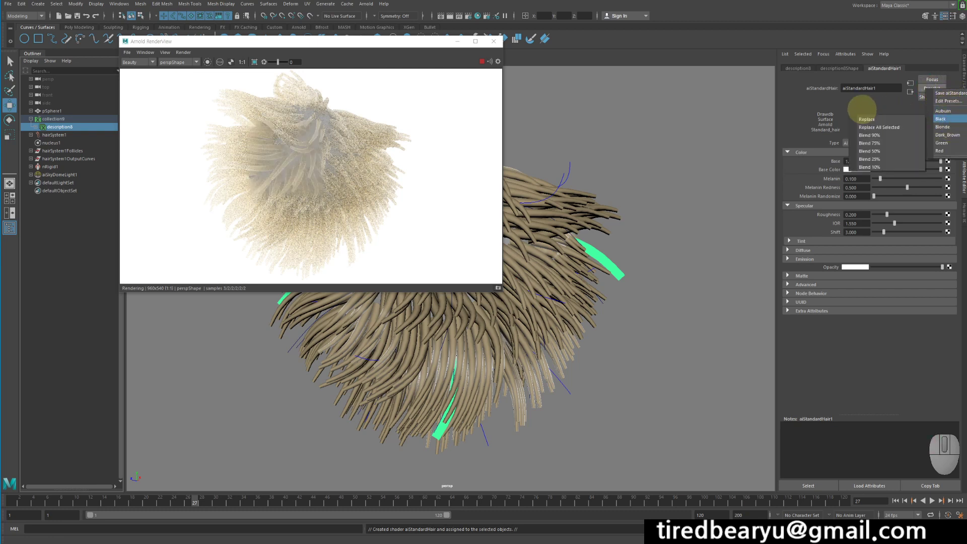
{"action": "left_click", "coordinate": [889, 111]}
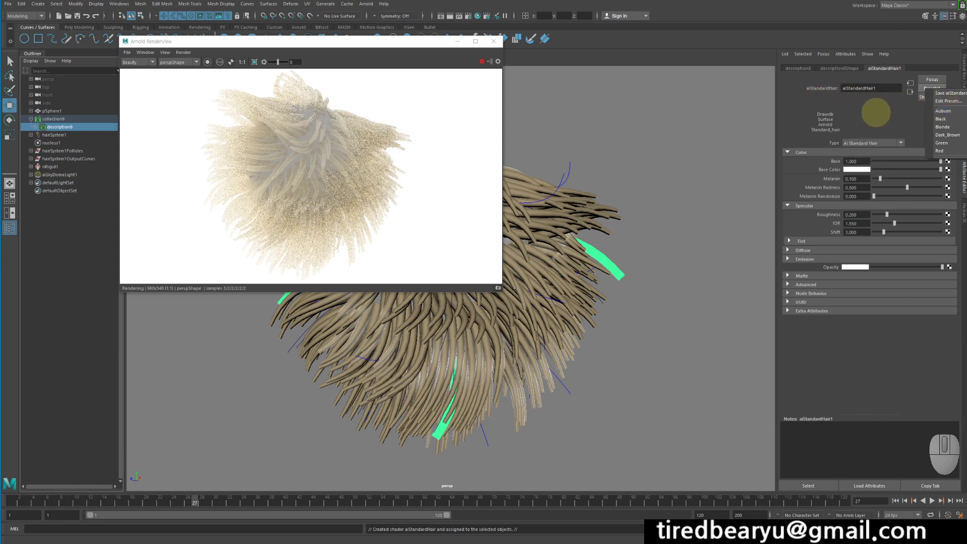
{"action": "left_click", "coordinate": [877, 112]}
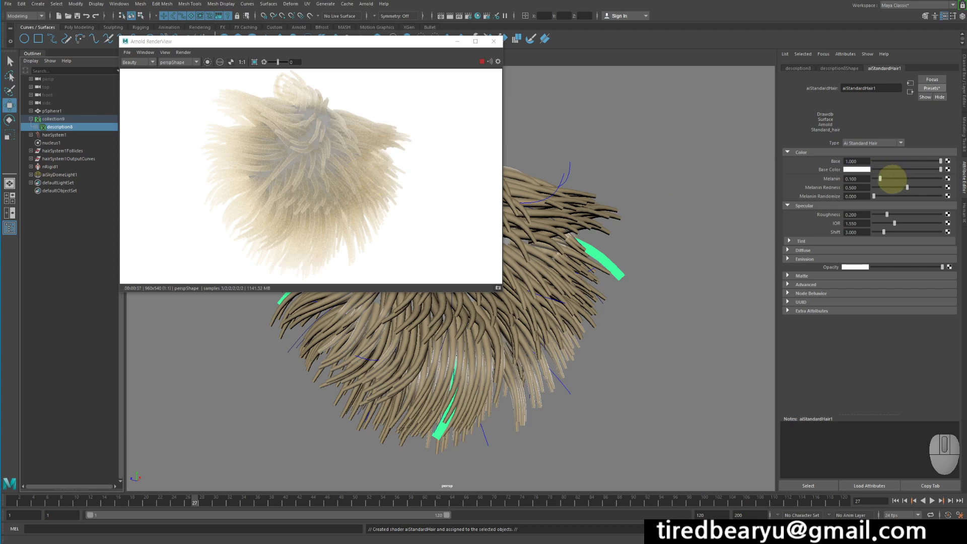
Test the hair shader's Melanin at 0 and 1 in the live render, leaving it at 0.066.
{"action": "left_click_drag", "start_coordinate": [881, 178], "coordinate": [853, 173]}
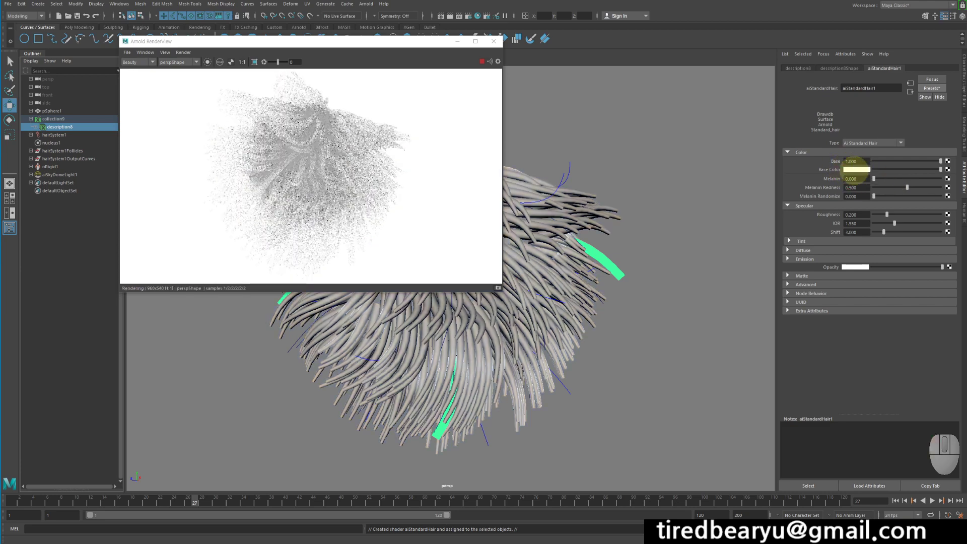
{"action": "left_click_drag", "start_coordinate": [875, 178], "coordinate": [943, 177]}
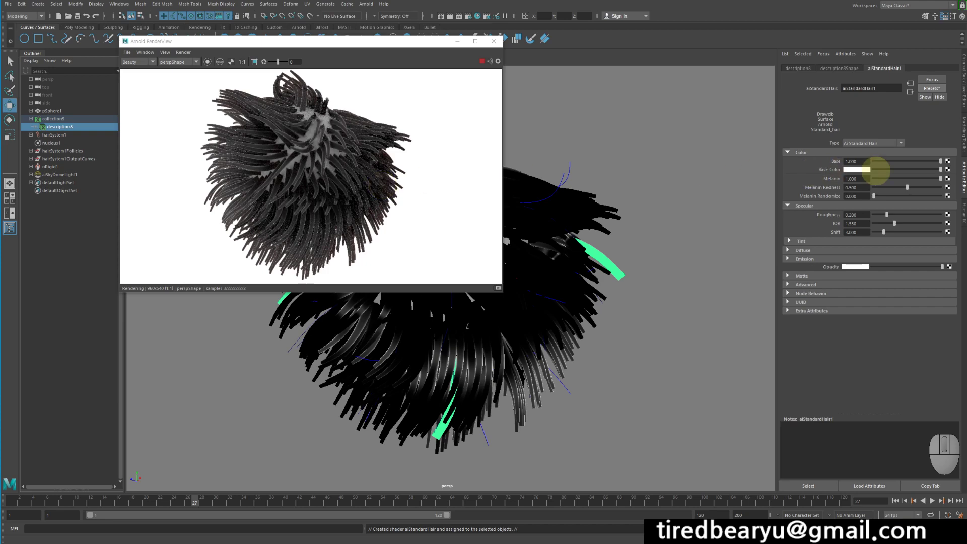
{"action": "left_click_drag", "start_coordinate": [922, 179], "coordinate": [879, 178]}
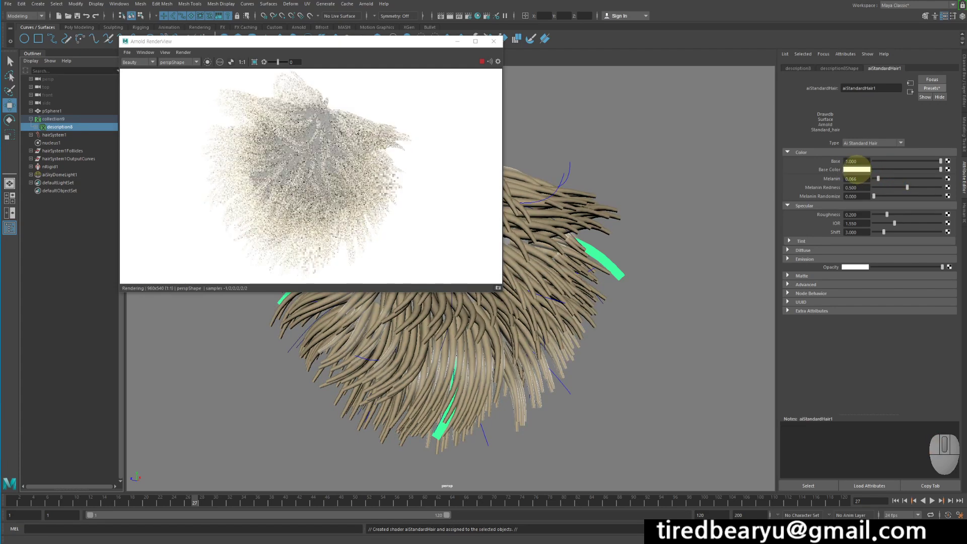
Try a red Base Color on the hair shader with Melanin at 0.994 and at about 0.4.
{"action": "left_click", "coordinate": [856, 170]}
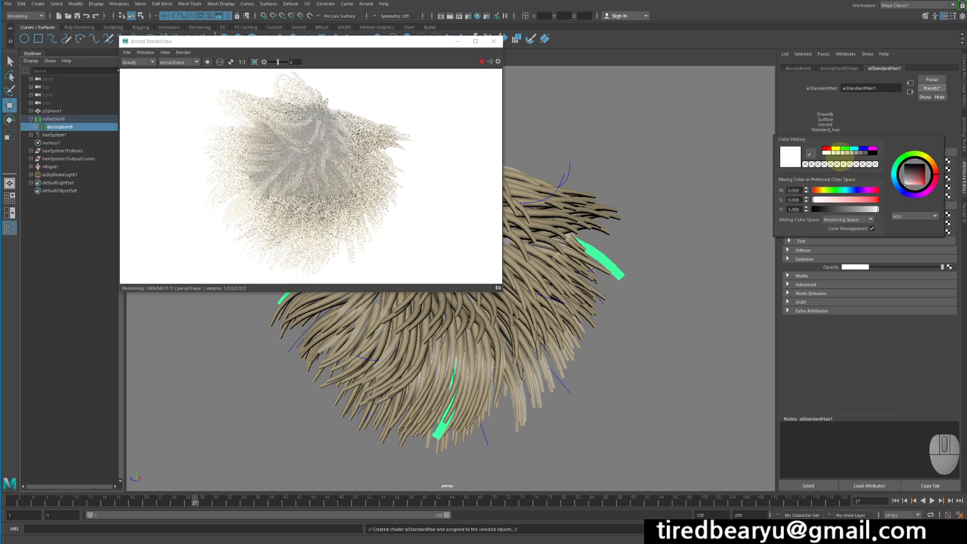
{"action": "left_click", "coordinate": [828, 148]}
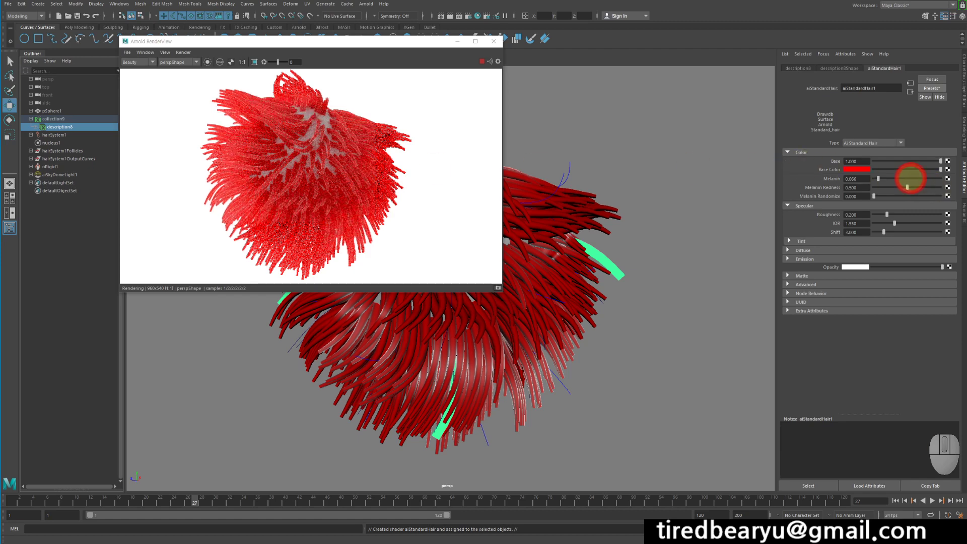
{"action": "left_click_drag", "start_coordinate": [910, 178], "coordinate": [940, 178]}
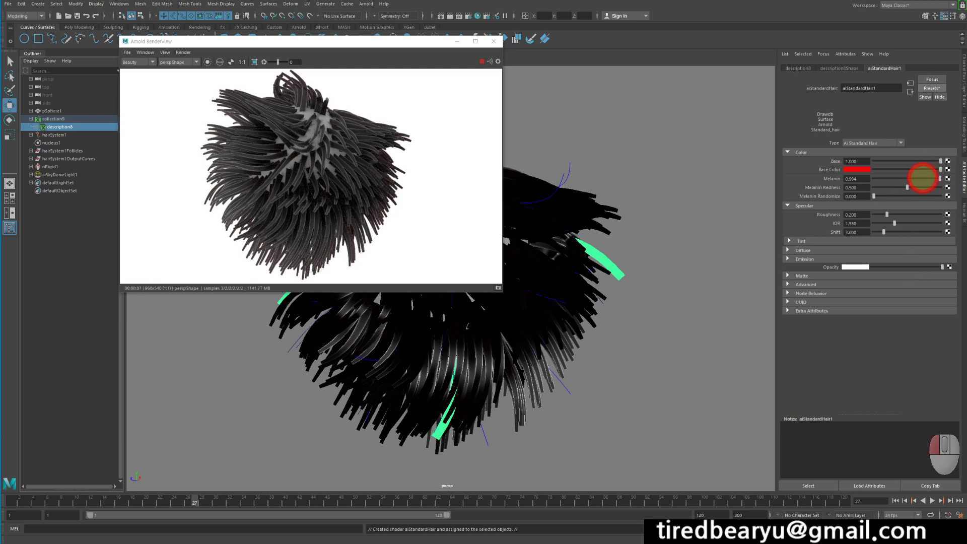
{"action": "left_click_drag", "start_coordinate": [924, 178], "coordinate": [900, 178]}
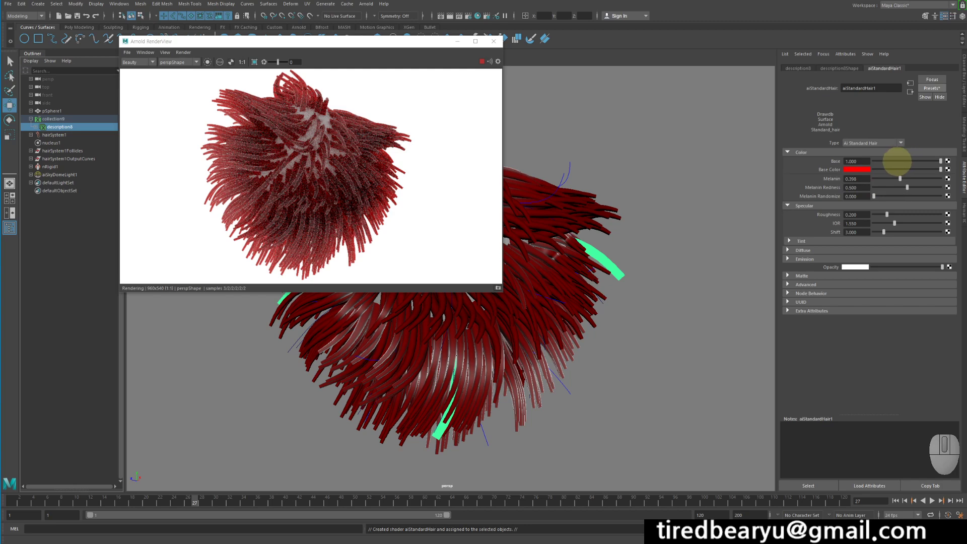
Test the hair shader's Base at 0, return it to 1, and reset the Base Color to white.
{"action": "left_click_drag", "start_coordinate": [898, 161], "coordinate": [863, 160]}
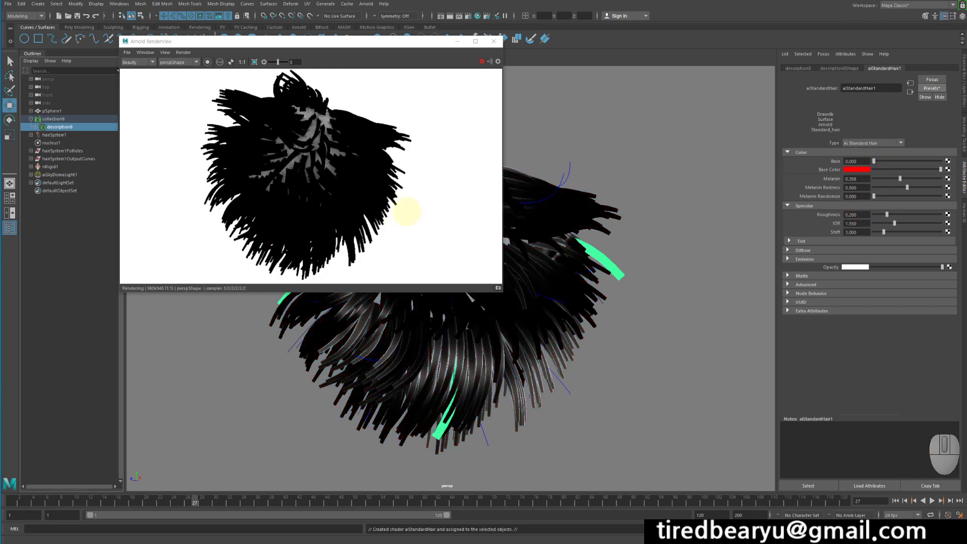
{"action": "left_click_drag", "start_coordinate": [874, 162], "coordinate": [907, 158]}
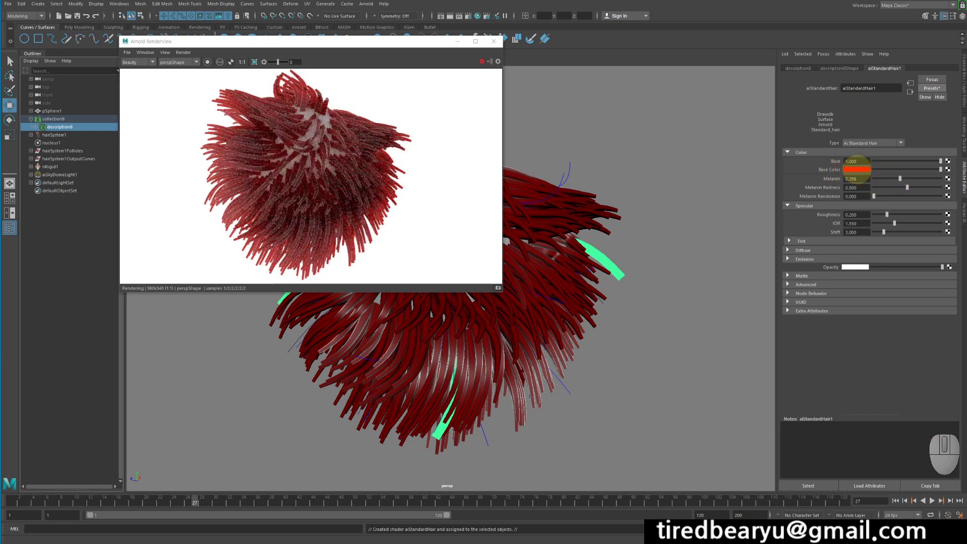
{"action": "left_click", "coordinate": [857, 169]}
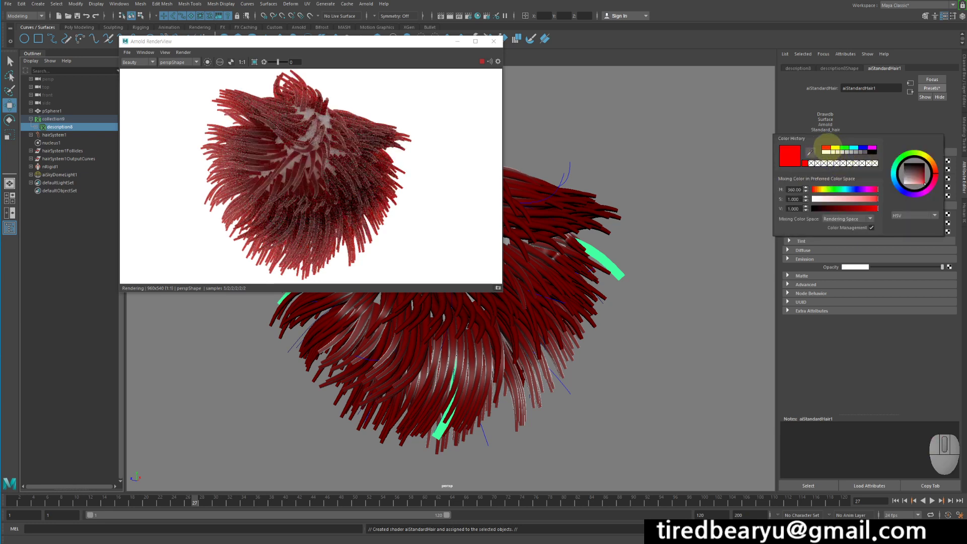
{"action": "left_click", "coordinate": [826, 151]}
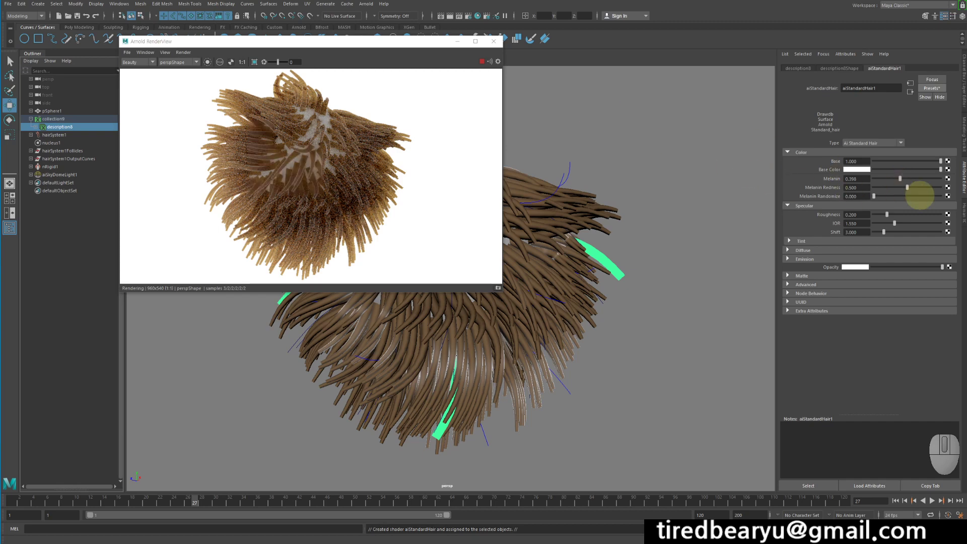
Compare Melanin values from 0 to 0.916 on the white-based hair shader and settle on 0.367.
{"action": "left_click_drag", "start_coordinate": [913, 178], "coordinate": [863, 178]}
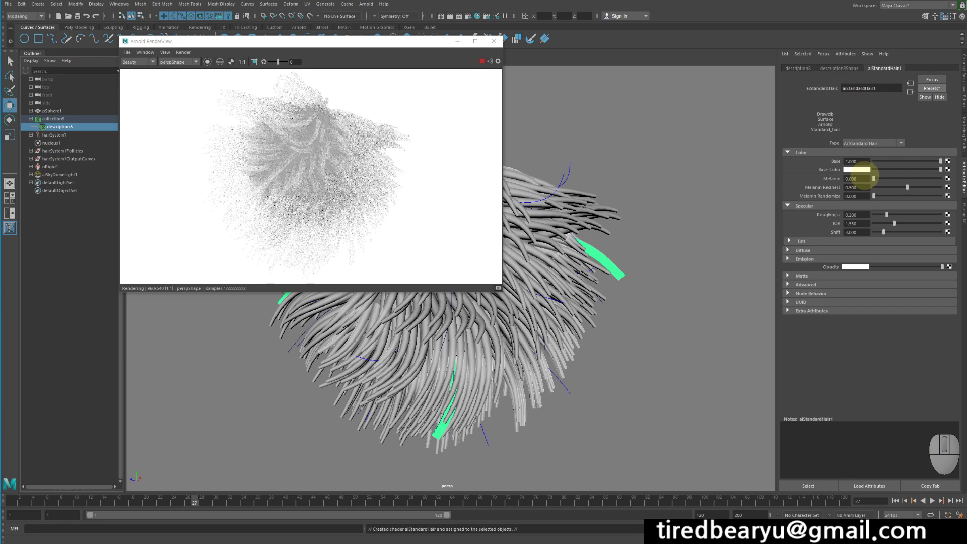
{"action": "left_click", "coordinate": [885, 180]}
{"action": "left_click_drag", "start_coordinate": [887, 180], "coordinate": [905, 179]}
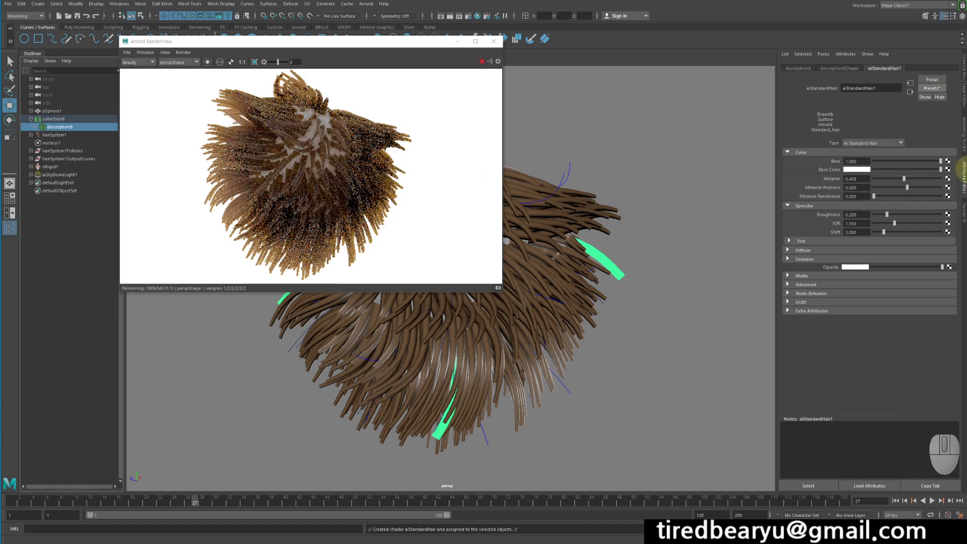
{"action": "left_click", "coordinate": [935, 179]}
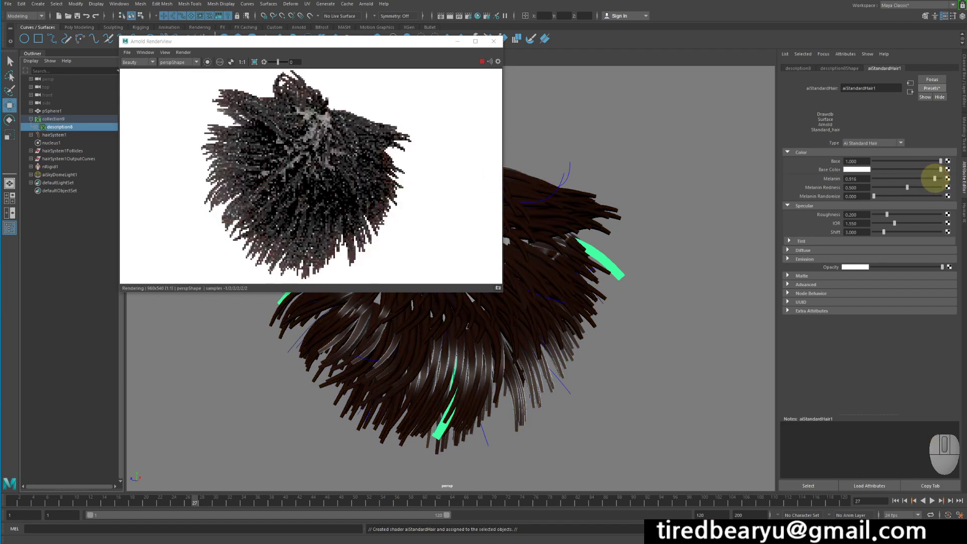
{"action": "left_click_drag", "start_coordinate": [935, 179], "coordinate": [895, 178]}
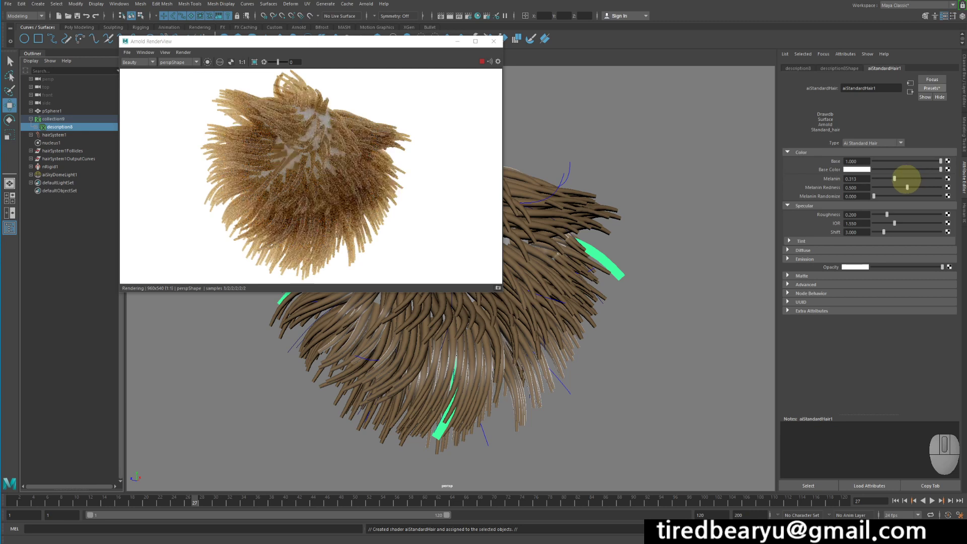
{"action": "mouse_move", "coordinate": [907, 179]}
{"action": "left_mouse_down"}
{"action": "mouse_move", "coordinate": [924, 180]}
{"action": "mouse_move", "coordinate": [898, 179]}
{"action": "left_mouse_up"}
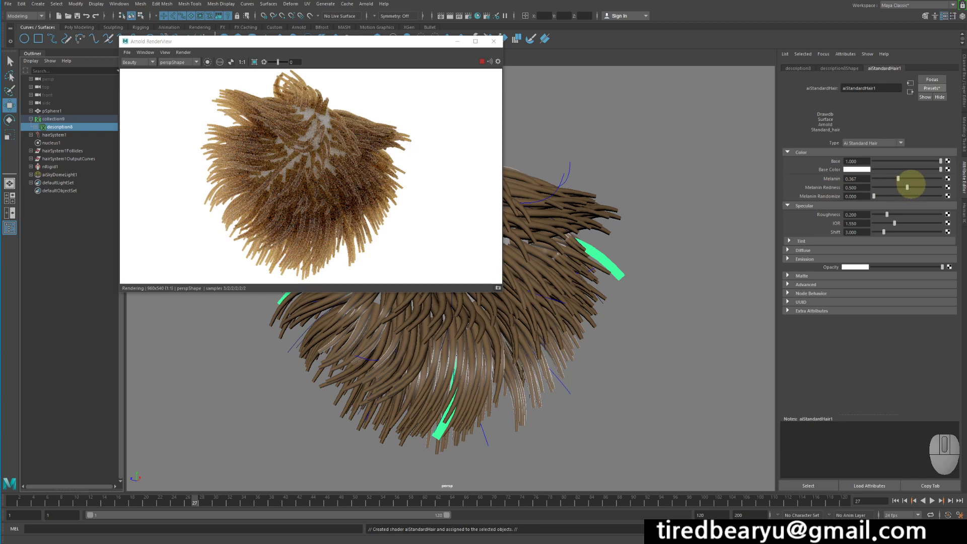
Test Melanin Redness and Melanin Randomize at 1, settling on a redness of 0.482 and a randomize value of 0.512.
{"action": "left_click_drag", "start_coordinate": [920, 187], "coordinate": [941, 187]}
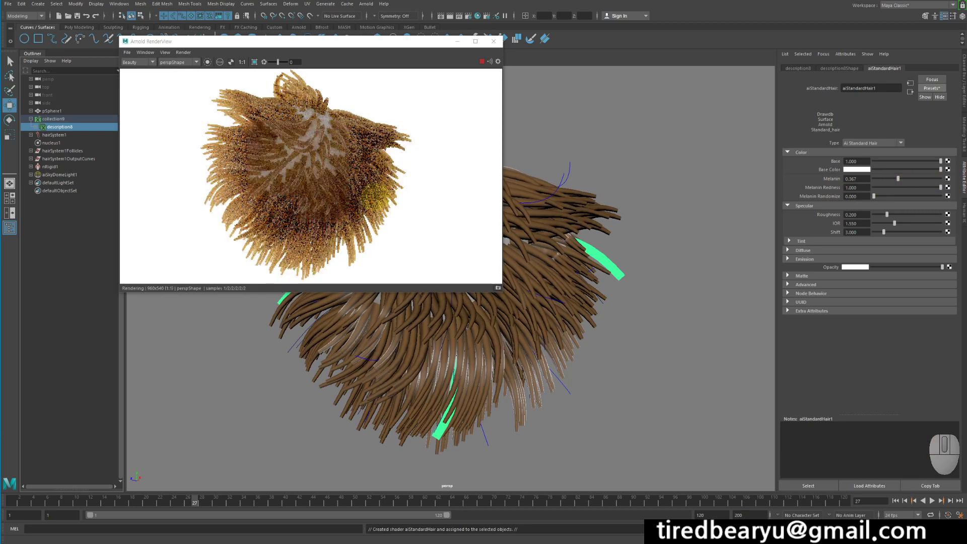
{"action": "left_click_drag", "start_coordinate": [886, 187], "coordinate": [820, 190]}
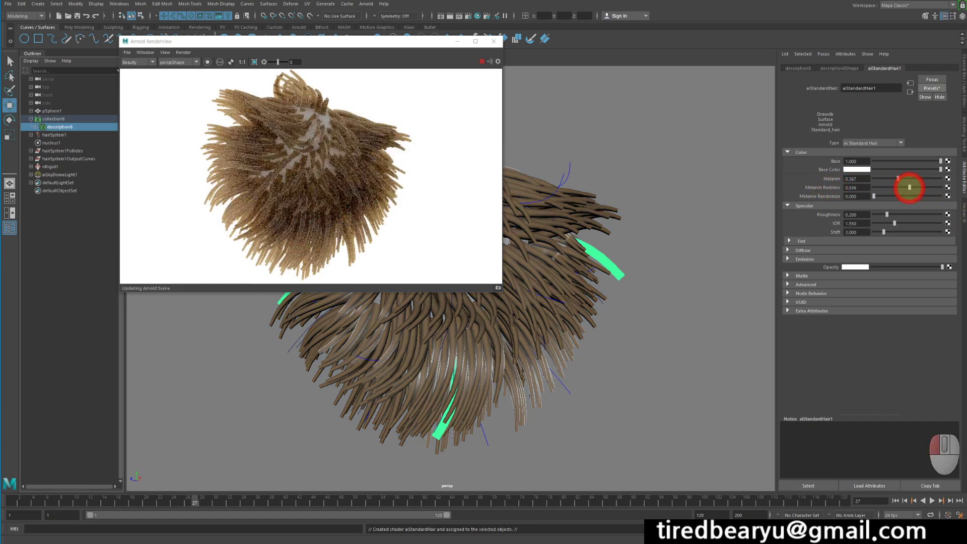
{"action": "left_click_drag", "start_coordinate": [910, 188], "coordinate": [906, 187]}
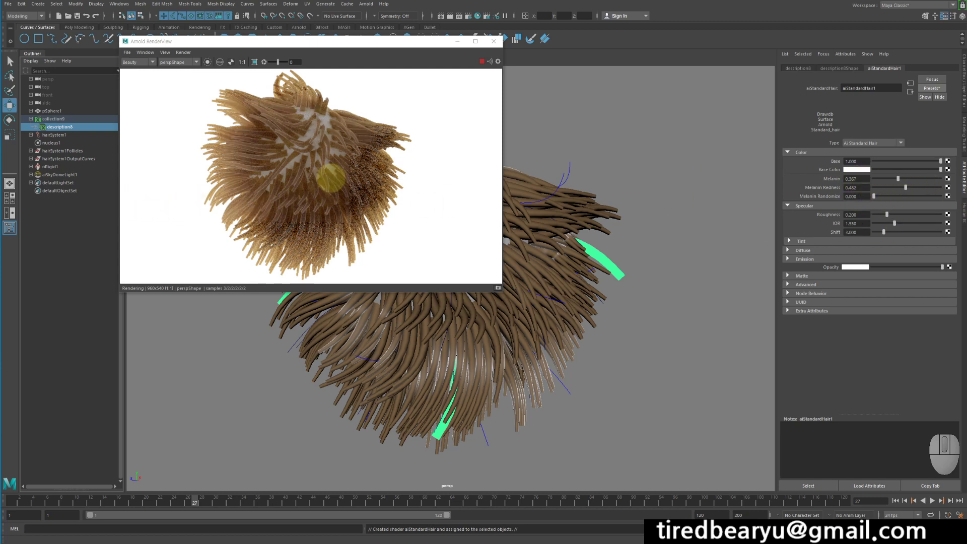
{"action": "left_click_drag", "start_coordinate": [902, 196], "coordinate": [940, 196]}
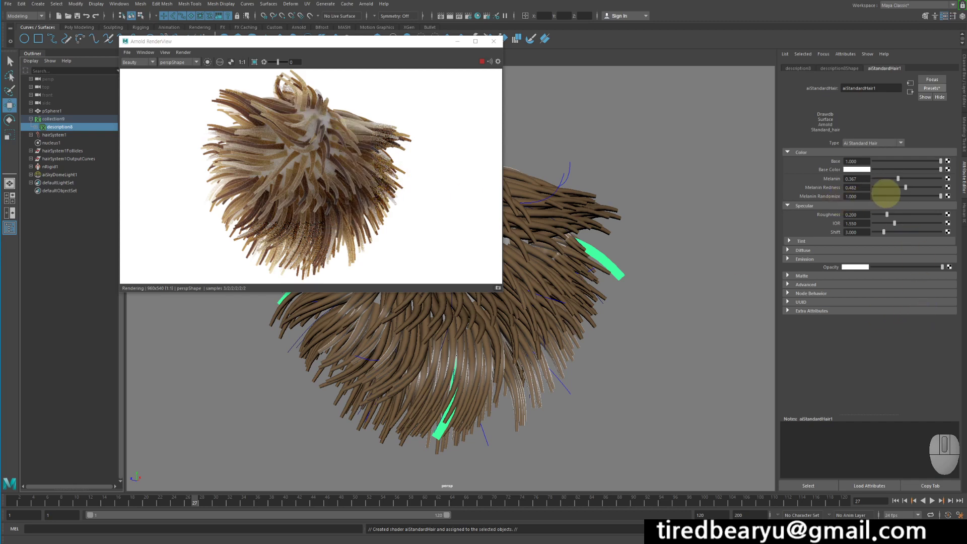
{"action": "left_click", "coordinate": [909, 196]}
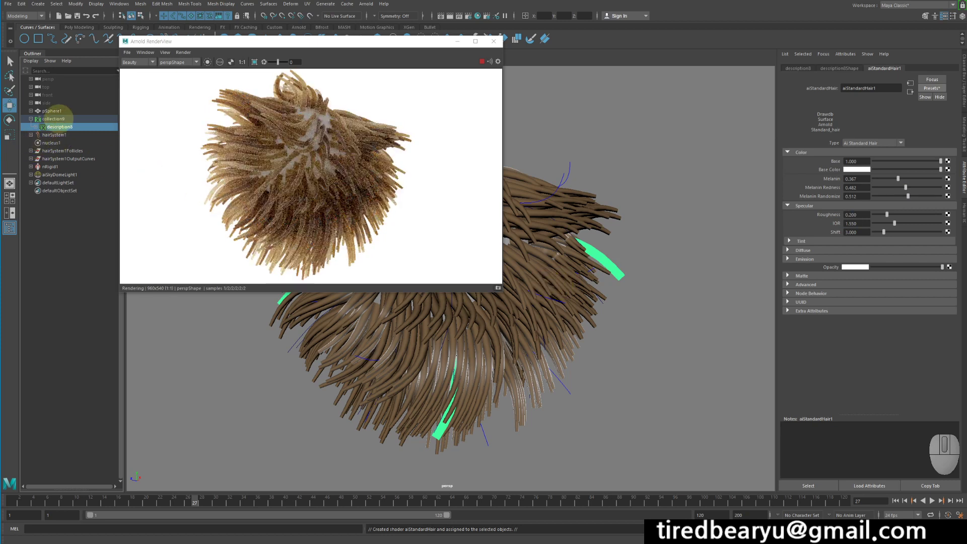
Move the render view clear of the shelf and set the hair description's XGen primitive Density to 200.
{"action": "left_click", "coordinate": [54, 119]}
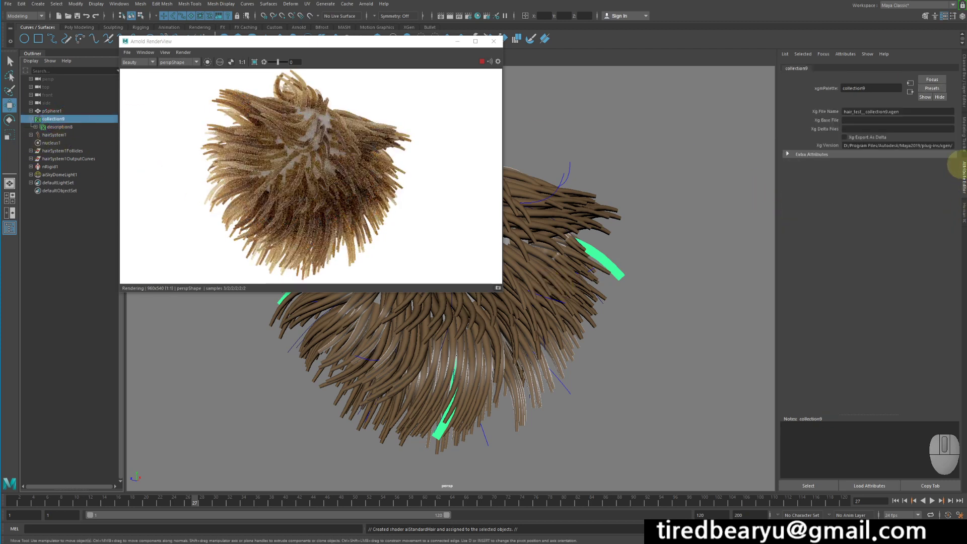
{"action": "left_click", "coordinate": [61, 127]}
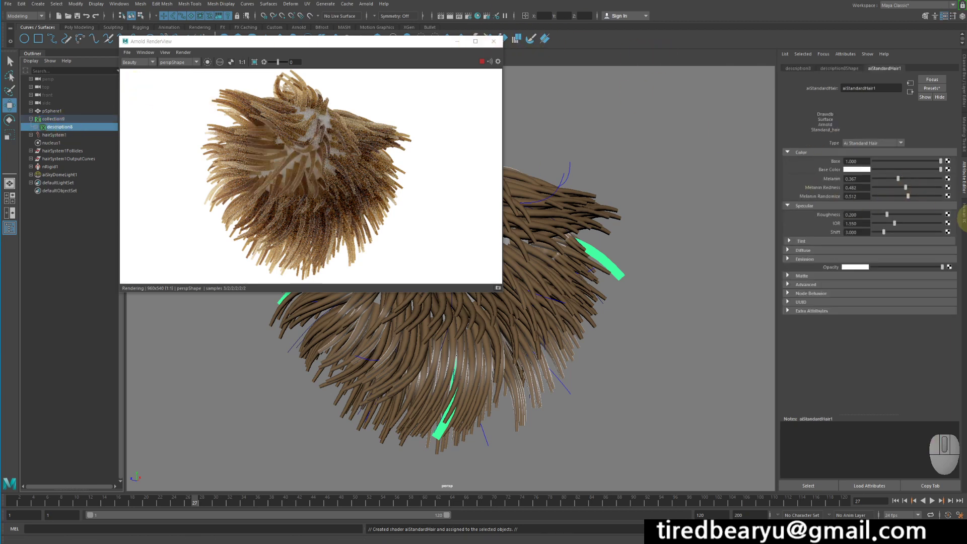
{"action": "left_click_drag", "start_coordinate": [214, 42], "coordinate": [228, 88]}
{"action": "left_click", "coordinate": [409, 28]}
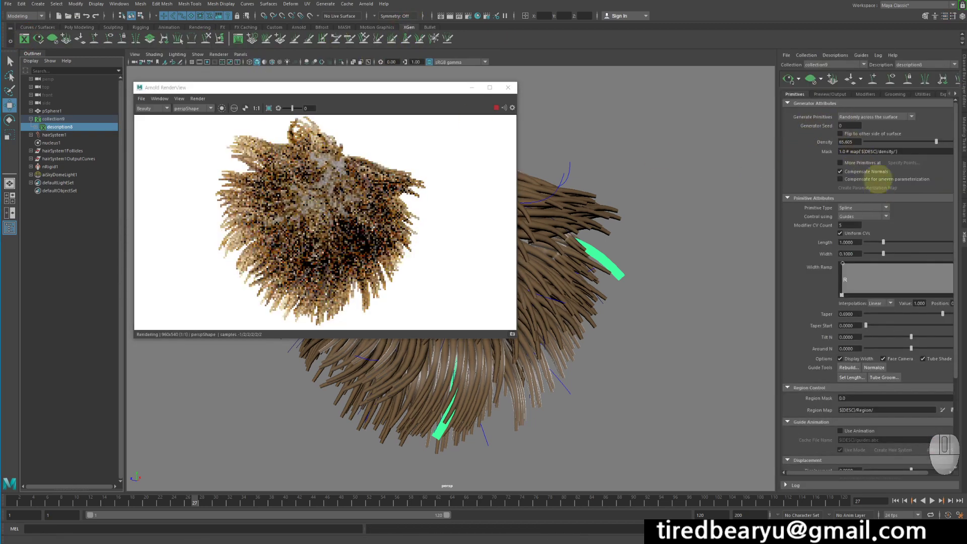
{"action": "left_click_drag", "start_coordinate": [937, 142], "coordinate": [821, 141]}
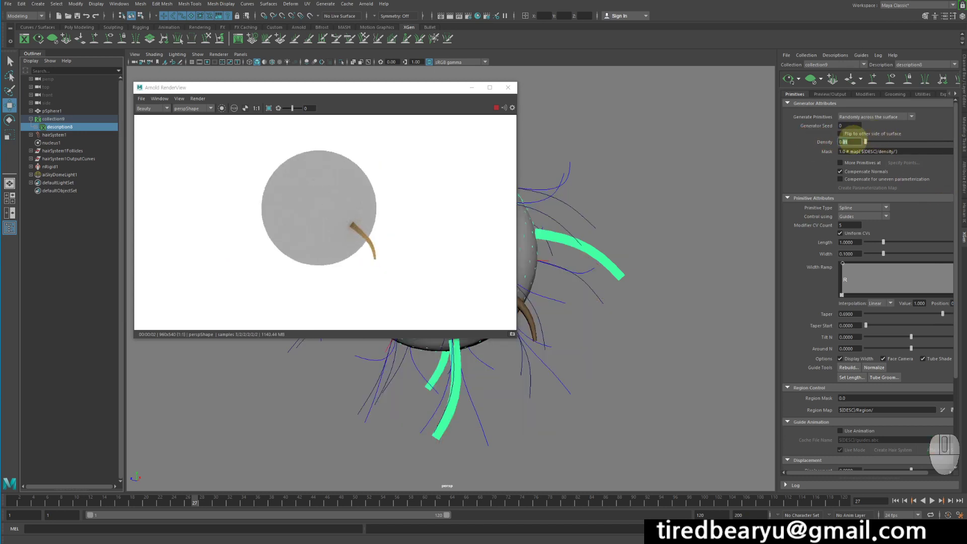
{"action": "type", "text": "200"}
{"action": "key", "text": "Return"}
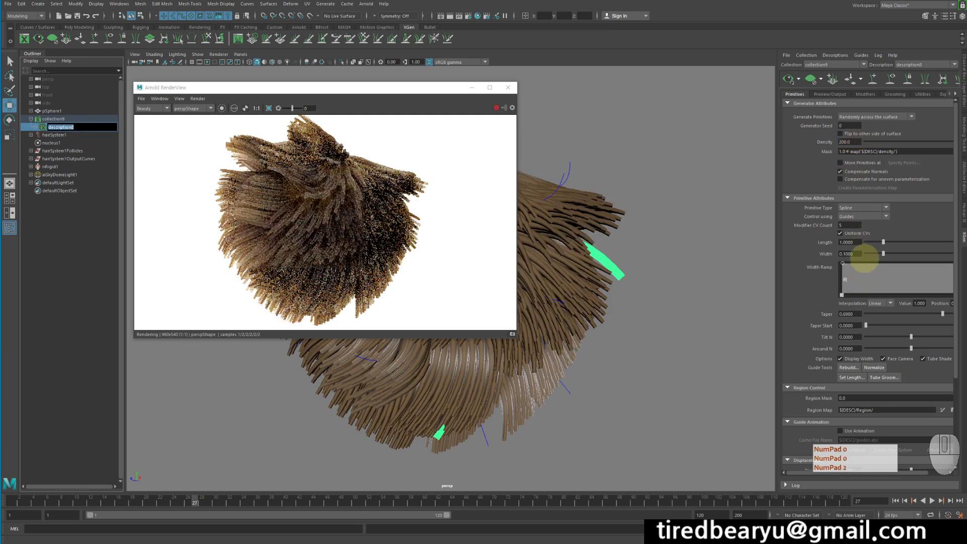
Set the hair description's XGen primitive Width to 0.01.
{"action": "left_click", "coordinate": [857, 254]}
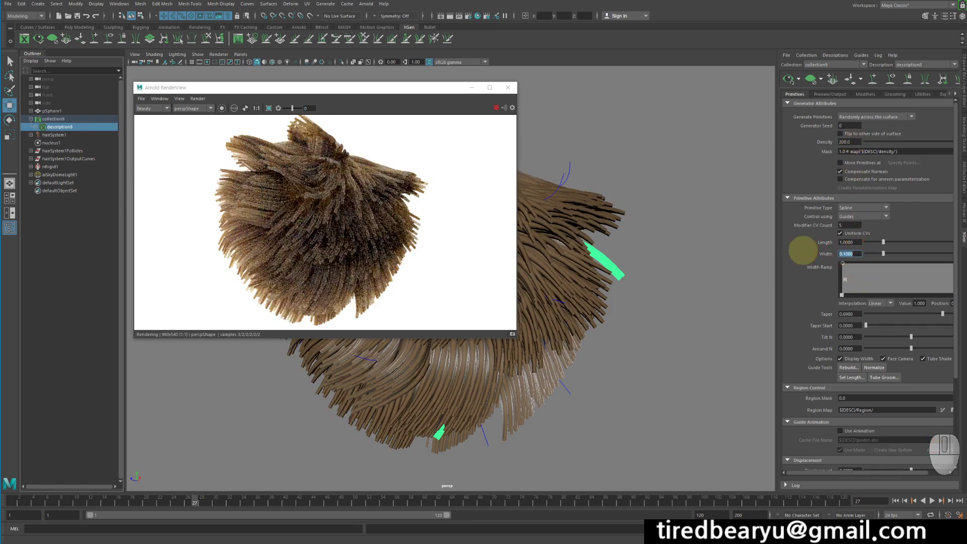
{"action": "type", "text": "0.1"}
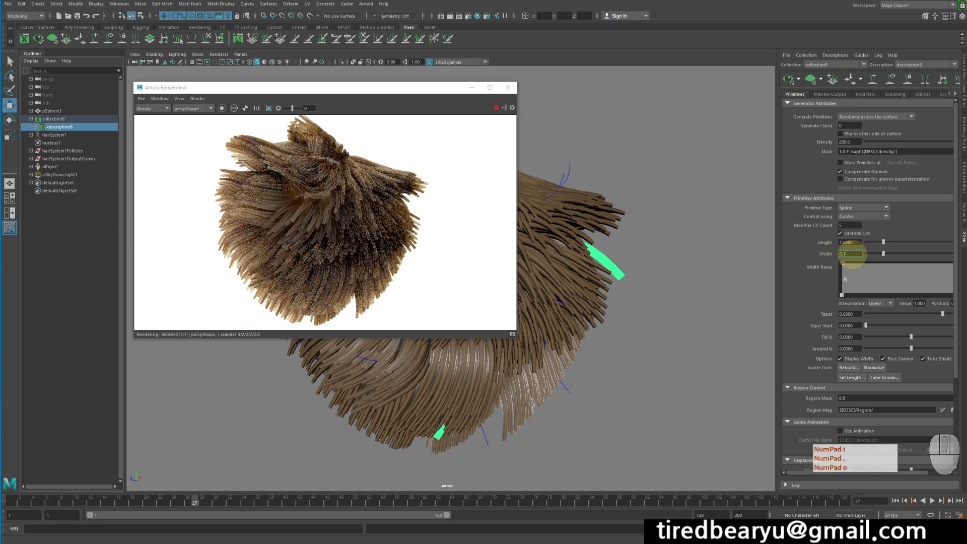
{"action": "key", "text": "BackSpace"}
{"action": "type", "text": "01"}
{"action": "key", "text": "Return"}
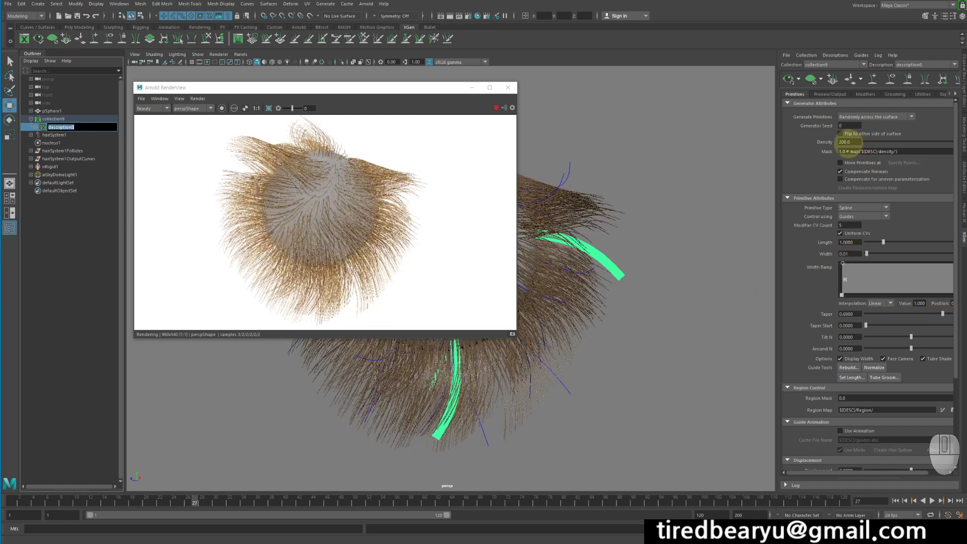
Set the hair description's XGen primitive Density to 1000.
{"action": "left_click", "coordinate": [832, 143]}
{"action": "left_click", "coordinate": [832, 143]}
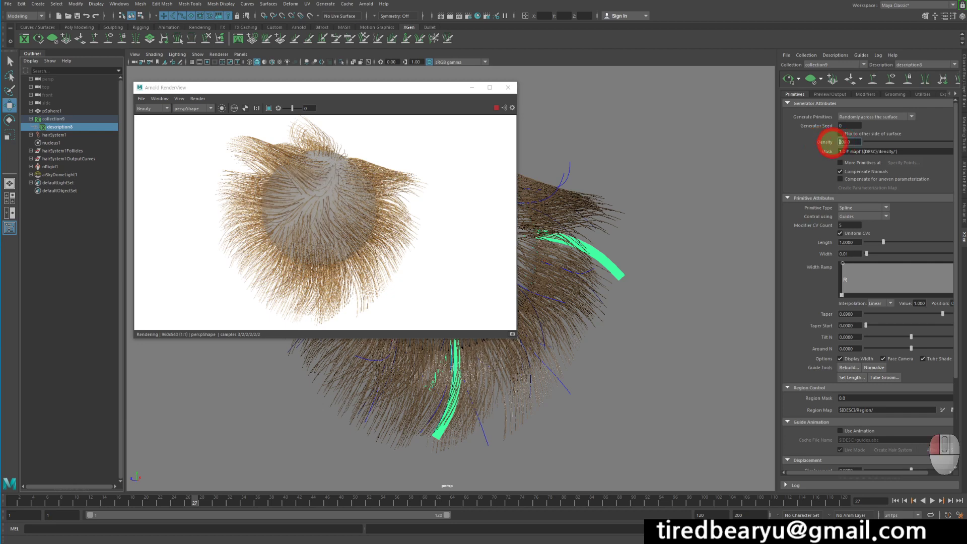
{"action": "type", "text": "1000"}
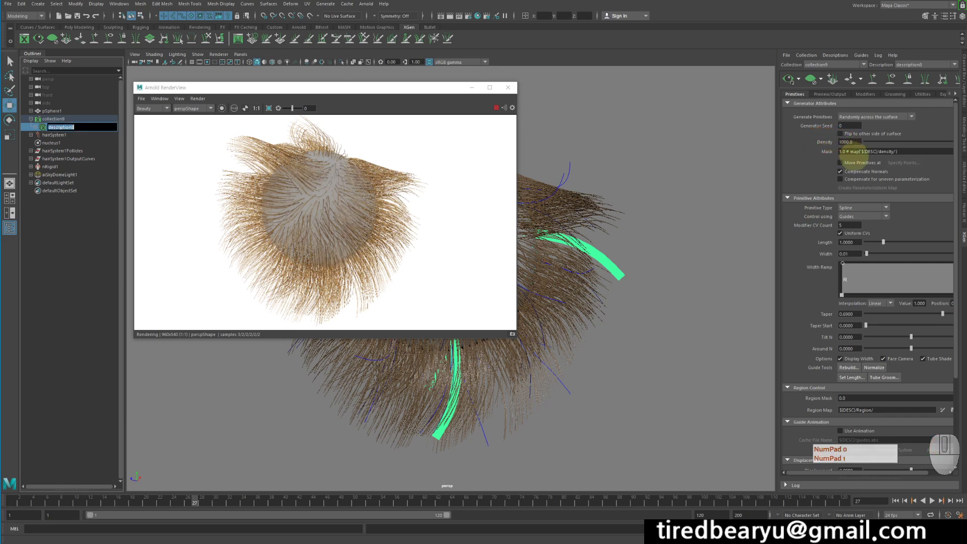
{"action": "key", "text": "Return"}
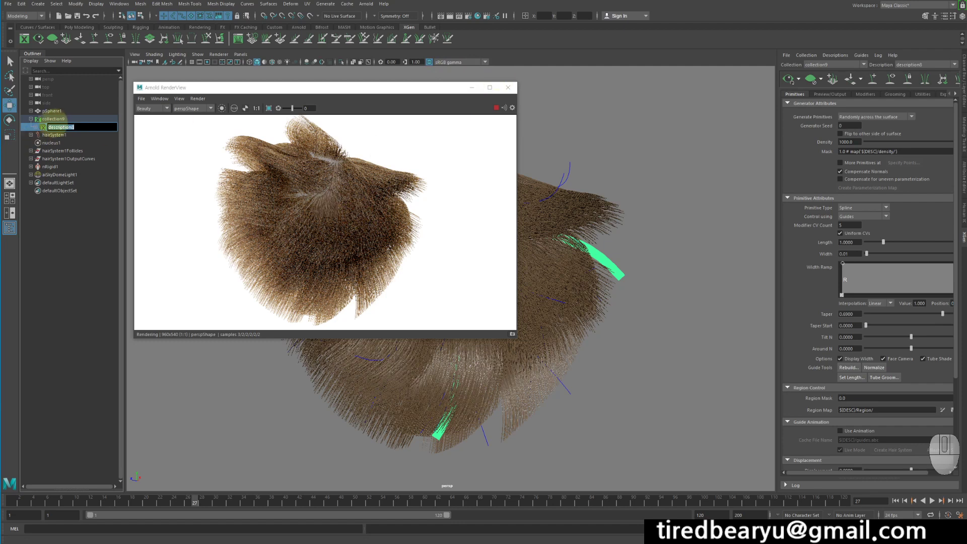
Return to the aiStandardHair1 attributes, test Melanin Randomize at 0, and settle on 0.470.
{"action": "left_click", "coordinate": [59, 132]}
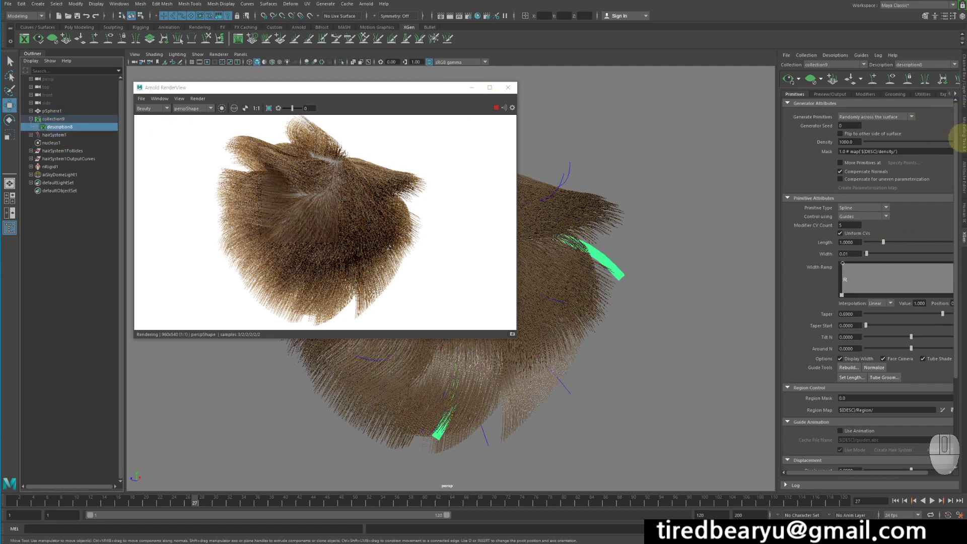
{"action": "left_click", "coordinate": [964, 181]}
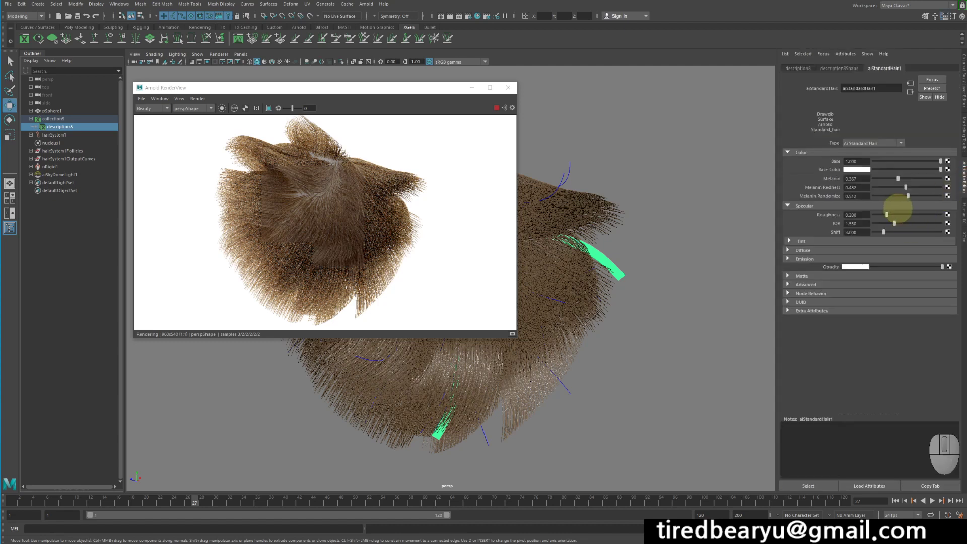
{"action": "left_click_drag", "start_coordinate": [892, 197], "coordinate": [804, 189]}
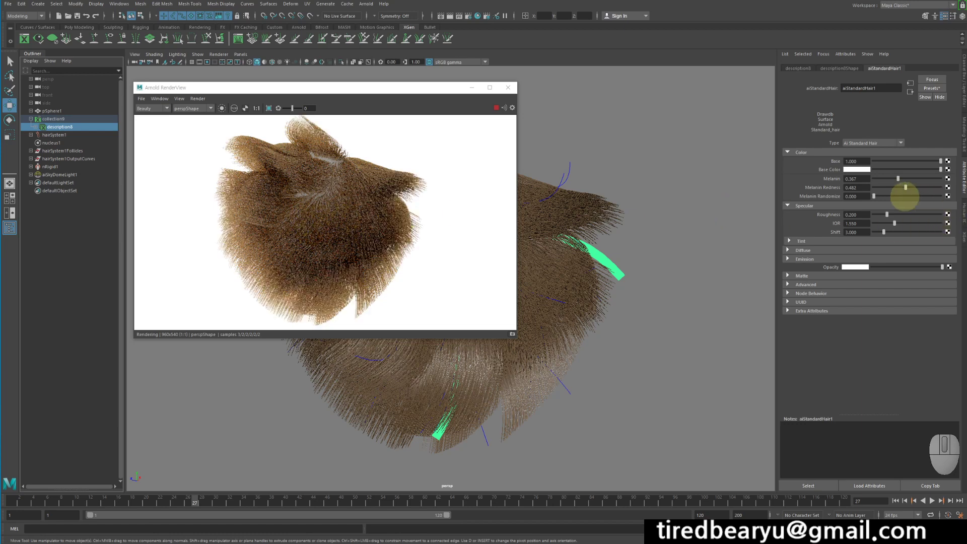
{"action": "left_click", "coordinate": [905, 196]}
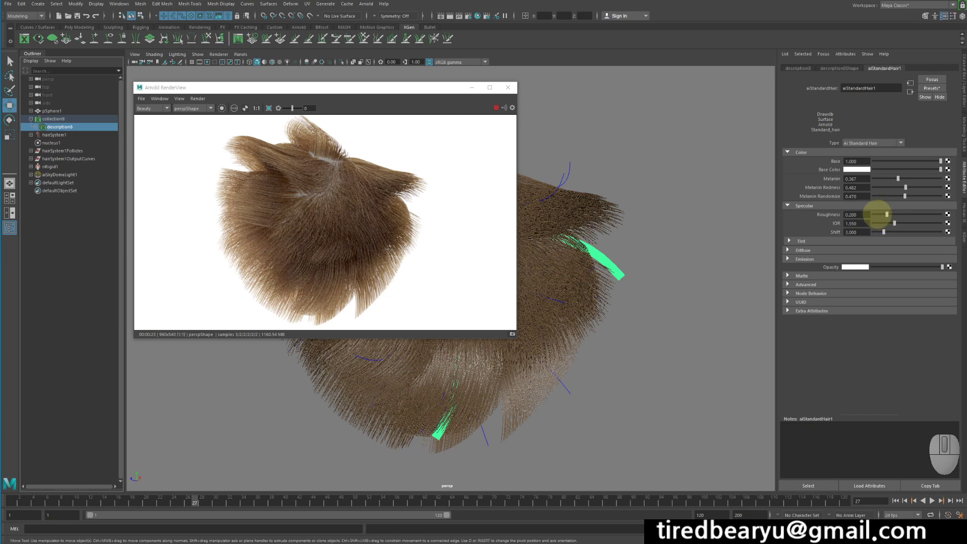
Compare the hair shader's specular Roughness at 0.054 and 0.964 and settle on 0.133.
{"action": "left_click", "coordinate": [877, 214]}
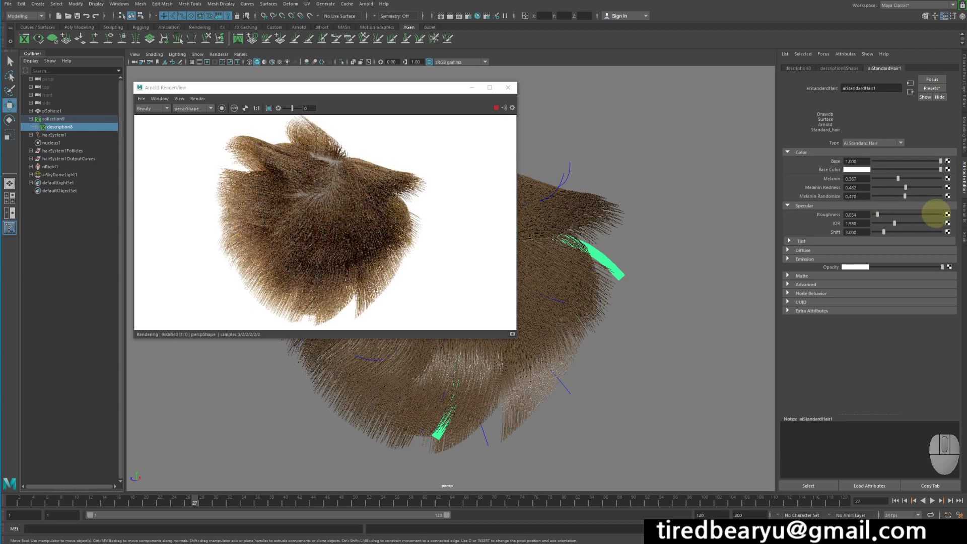
{"action": "left_click", "coordinate": [938, 214]}
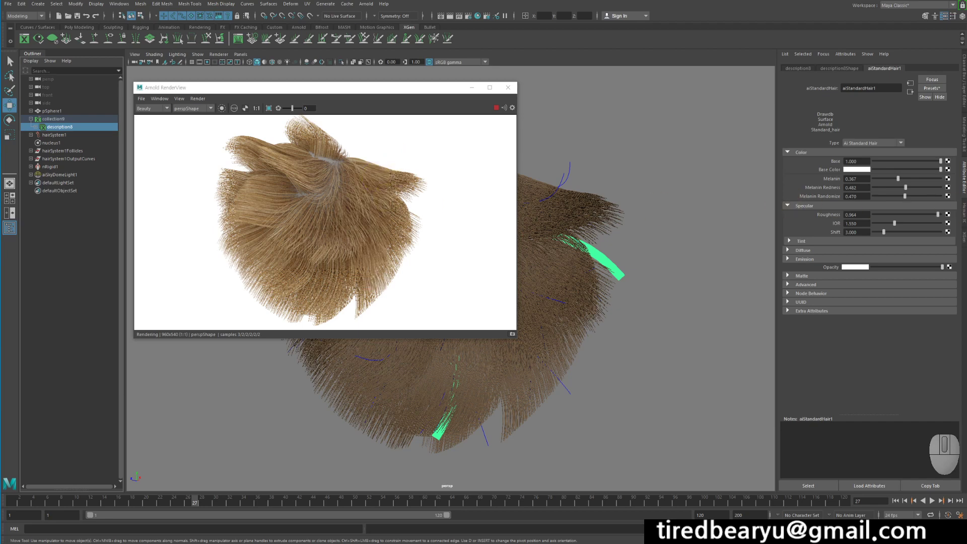
{"action": "mouse_move", "coordinate": [885, 214]}
{"action": "left_mouse_down"}
{"action": "mouse_move", "coordinate": [893, 214]}
{"action": "mouse_move", "coordinate": [884, 216]}
{"action": "left_mouse_up"}
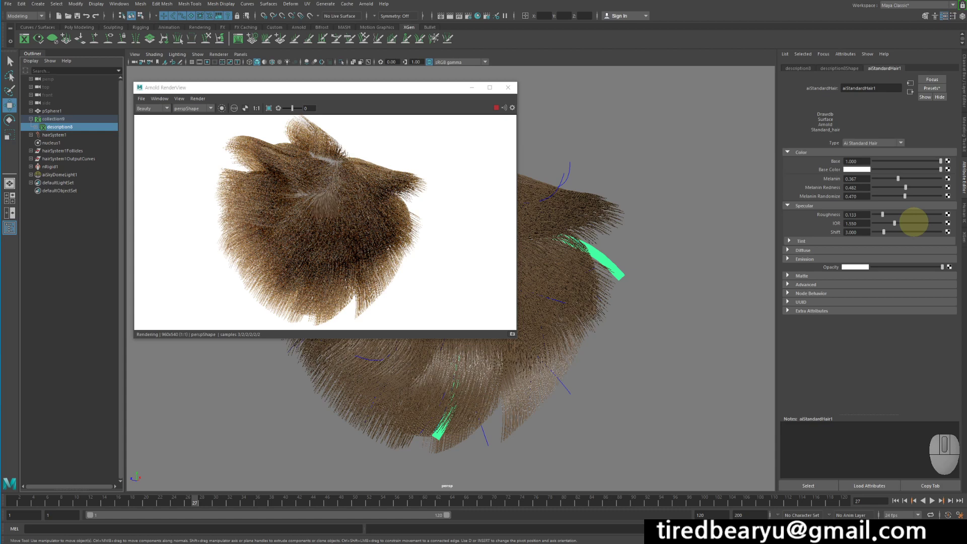
Test the hair shader's specular IOR at 3.343 and 0.060, and return it to 1.55.
{"action": "left_click_drag", "start_coordinate": [894, 224], "coordinate": [917, 220]}
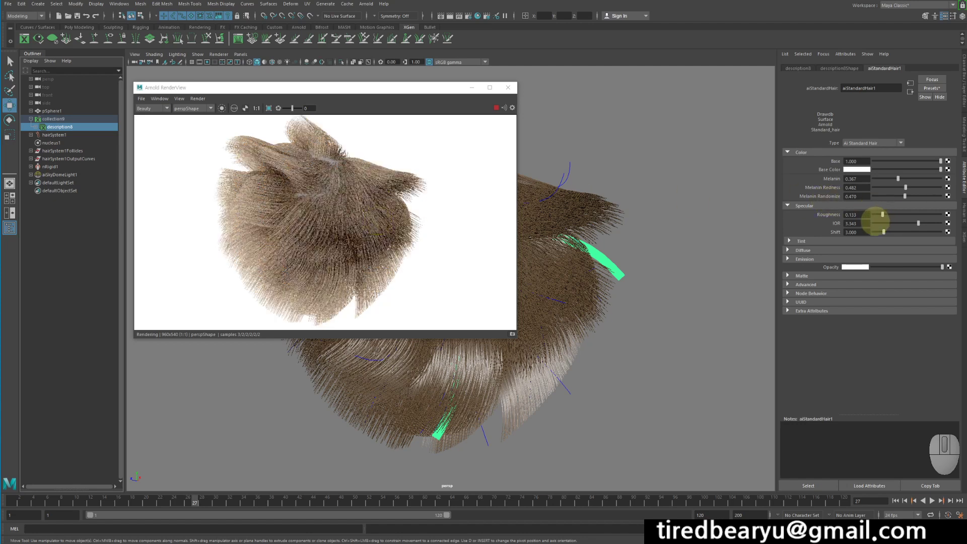
{"action": "left_click", "coordinate": [874, 223]}
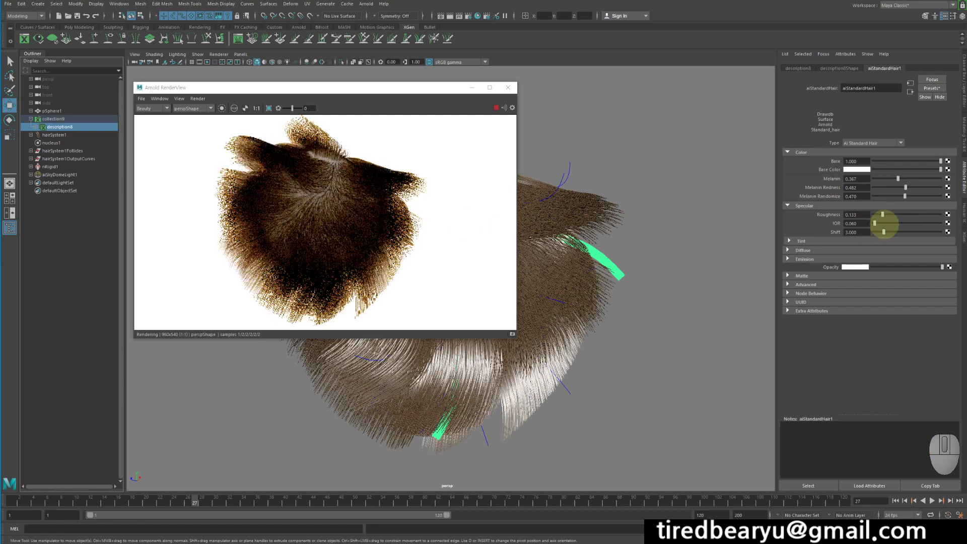
{"action": "double_click", "coordinate": [848, 224]}
{"action": "type", "text": "1.55"}
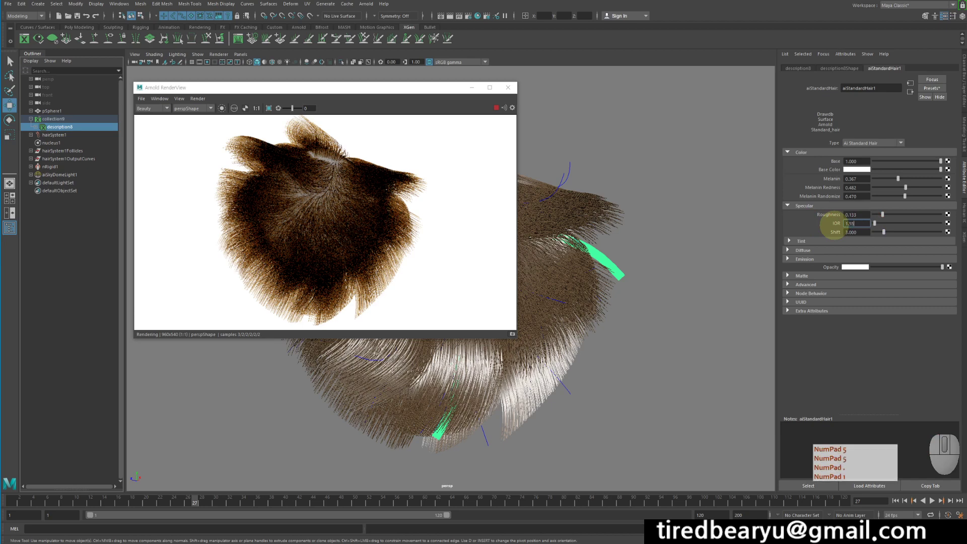
{"action": "key", "text": "Return"}
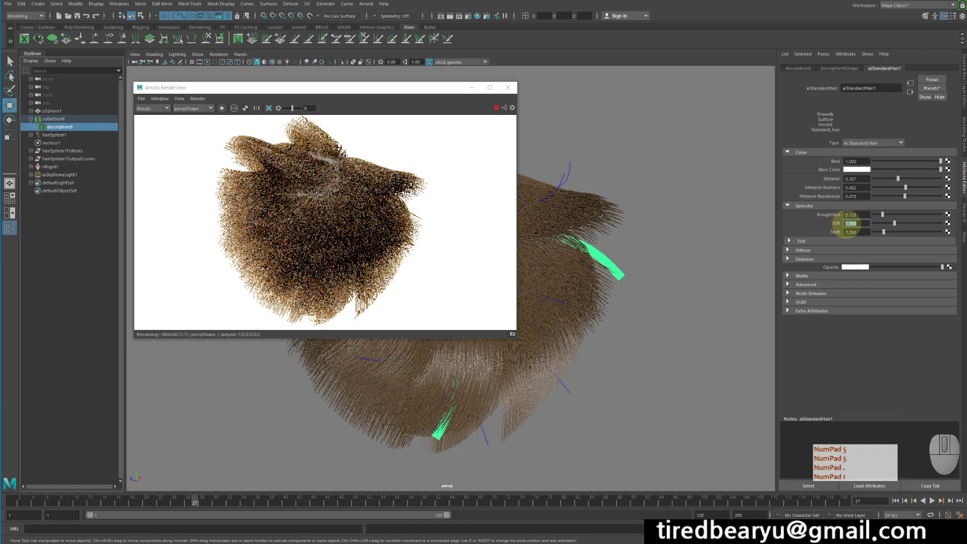